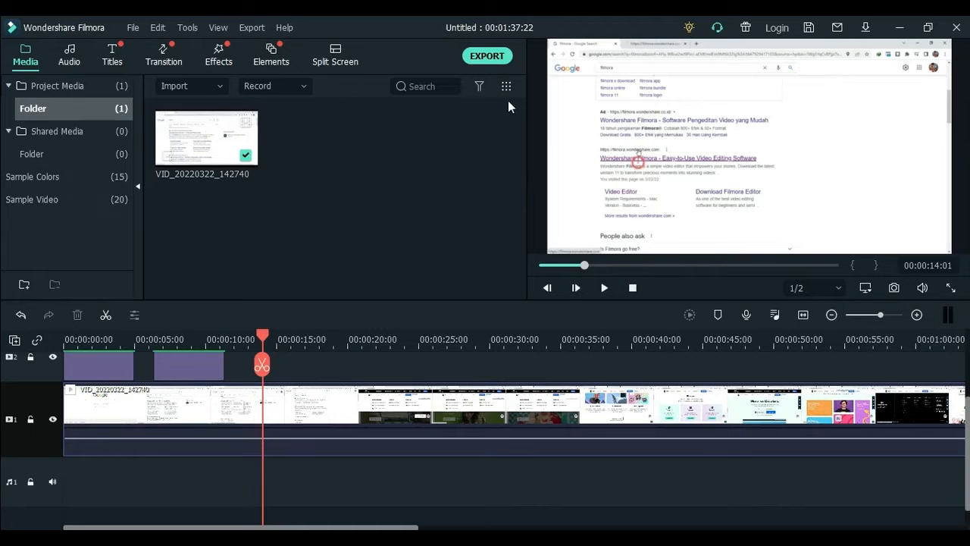
Browse the overlay effects and preview Retro Film Overlay 03
mouse_move(244, 130)
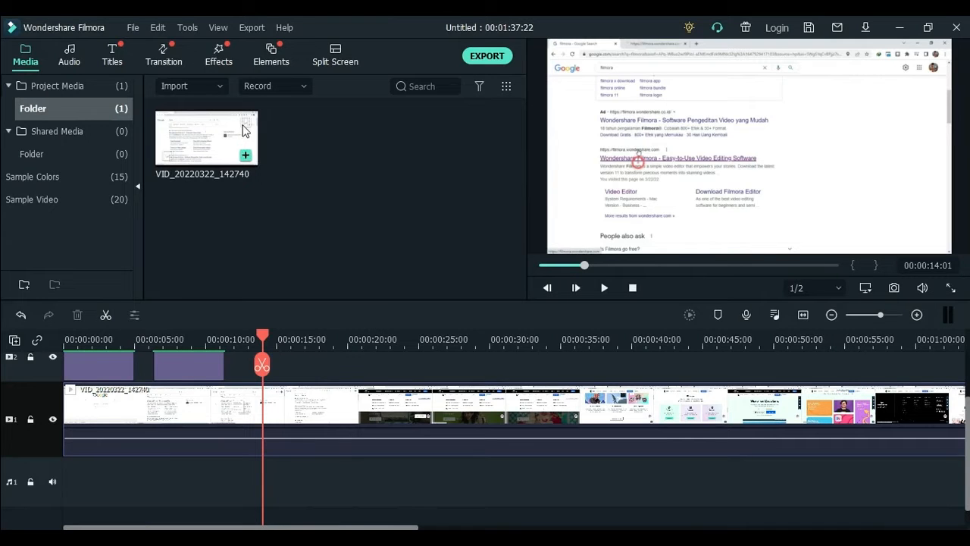
click(219, 53)
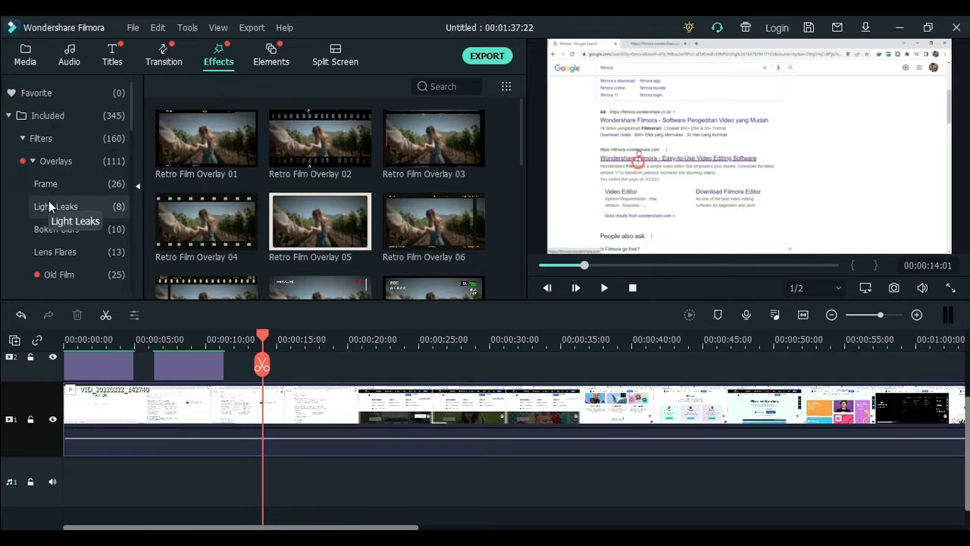
scroll(212, 193, down, 10)
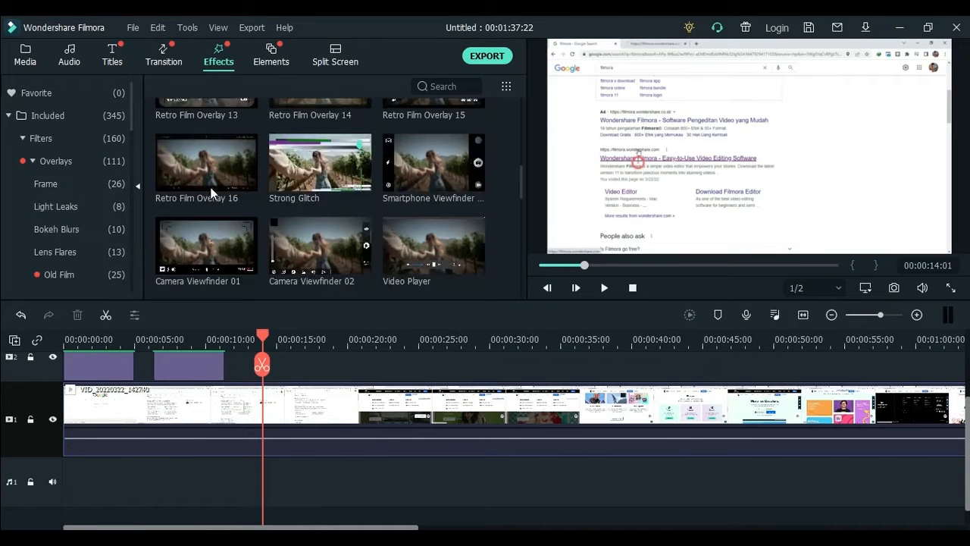
scroll(211, 193, down, 10)
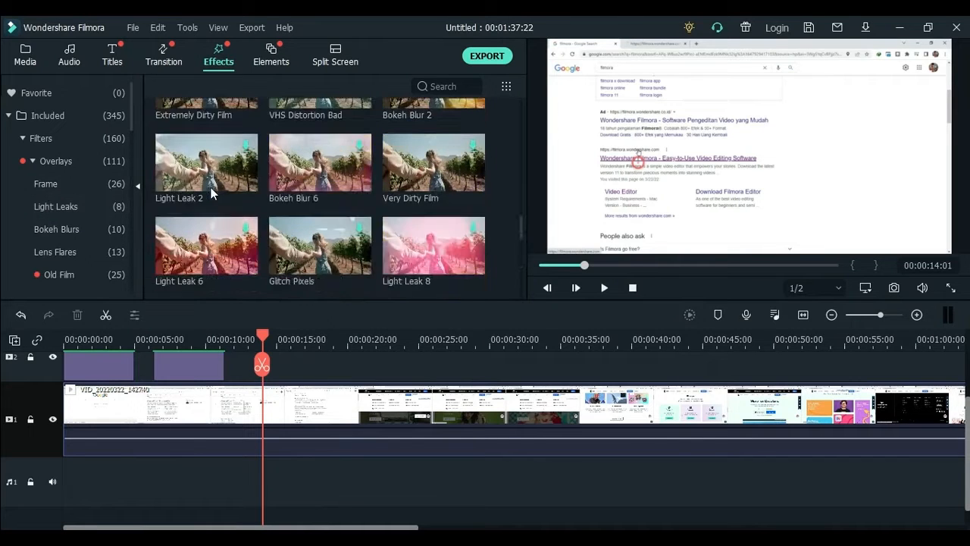
scroll(211, 193, down, 10)
scroll(243, 196, up, 15)
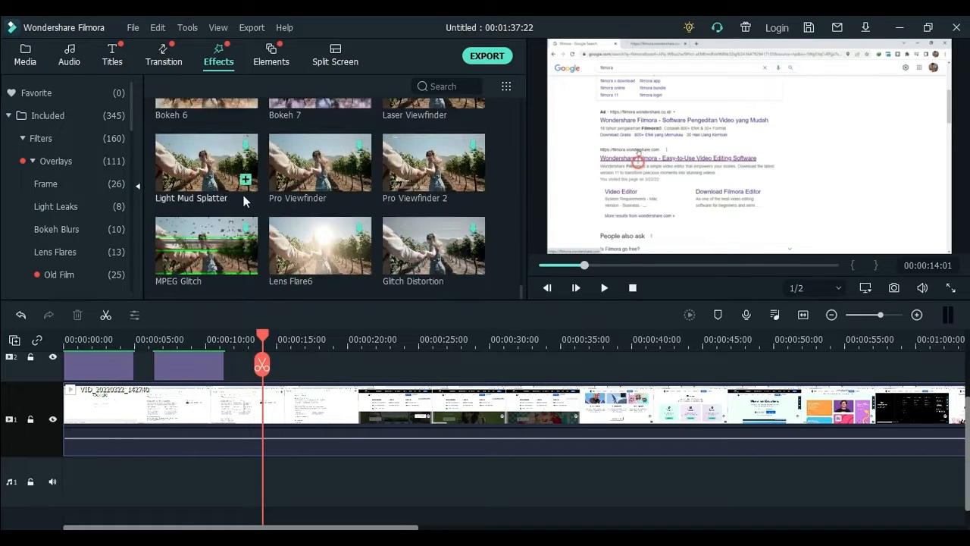
scroll(244, 201, up, 1)
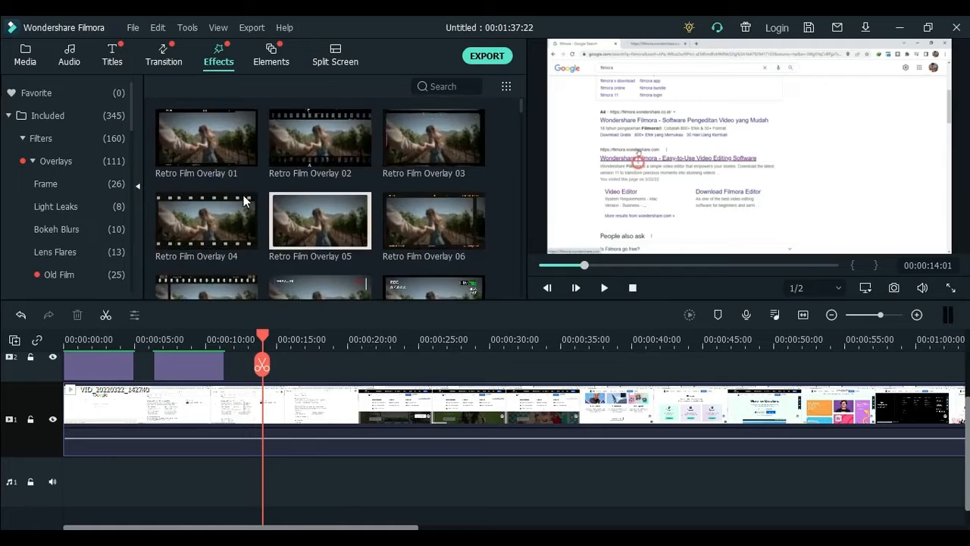
click(421, 136)
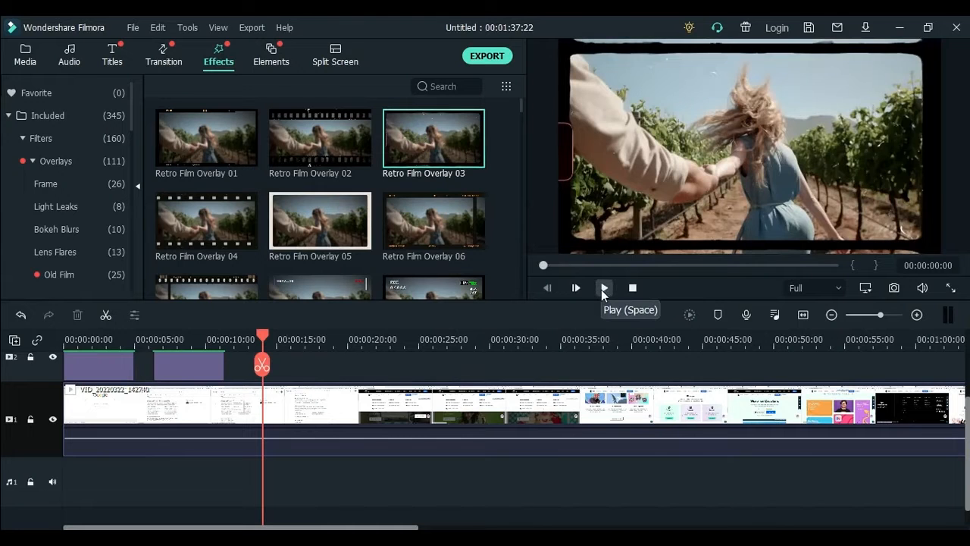
click(604, 289)
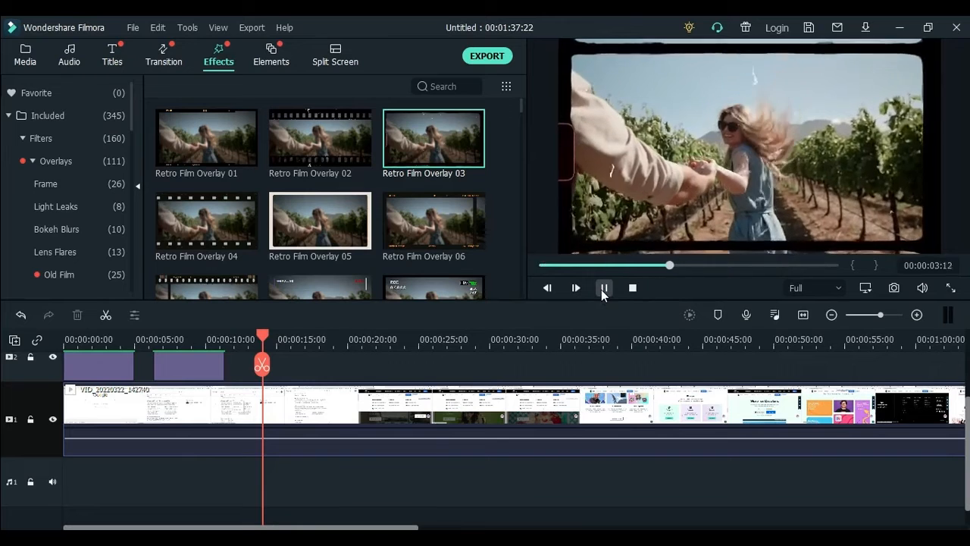
click(604, 289)
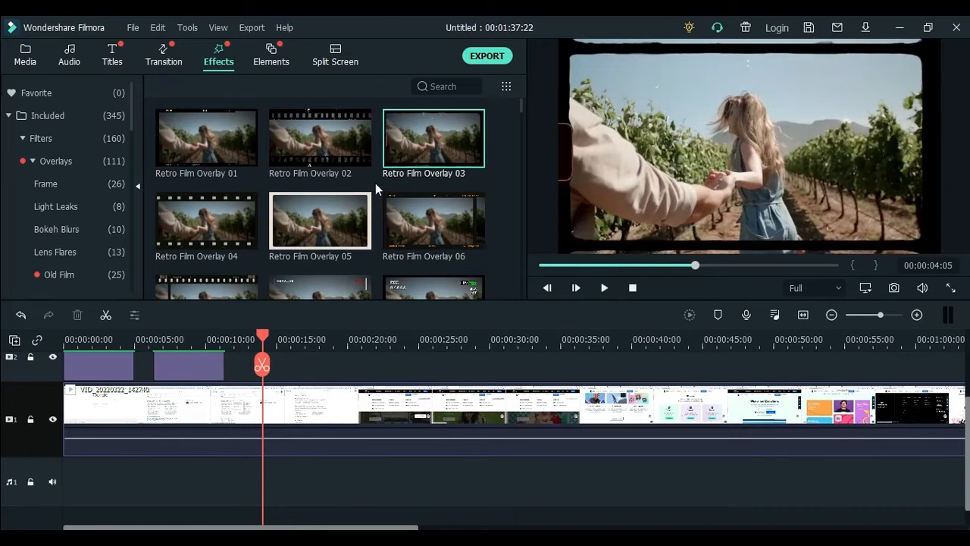
Preview the Silent Film overlay and place it on the second video track at 00:00:14:01
scroll(375, 185, down, 3)
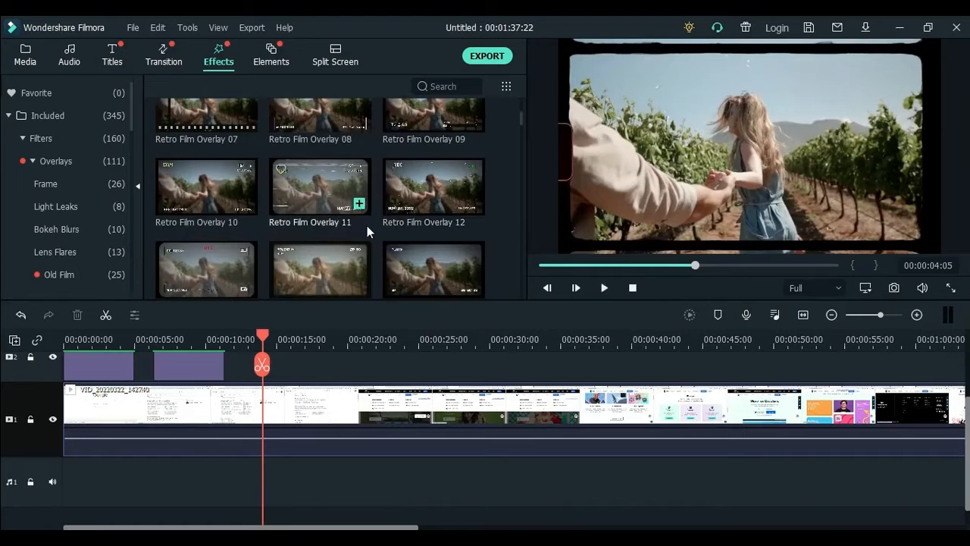
scroll(385, 212, down, 5)
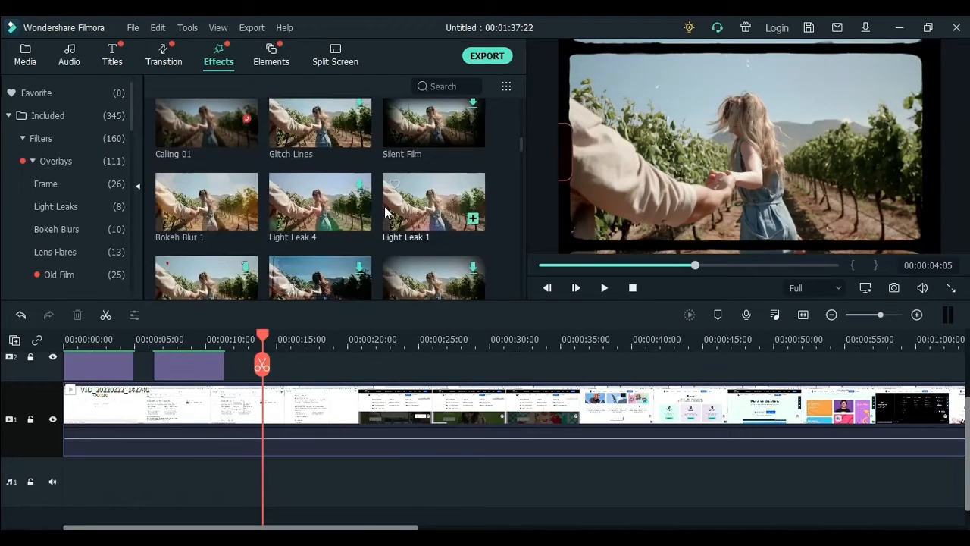
click(409, 140)
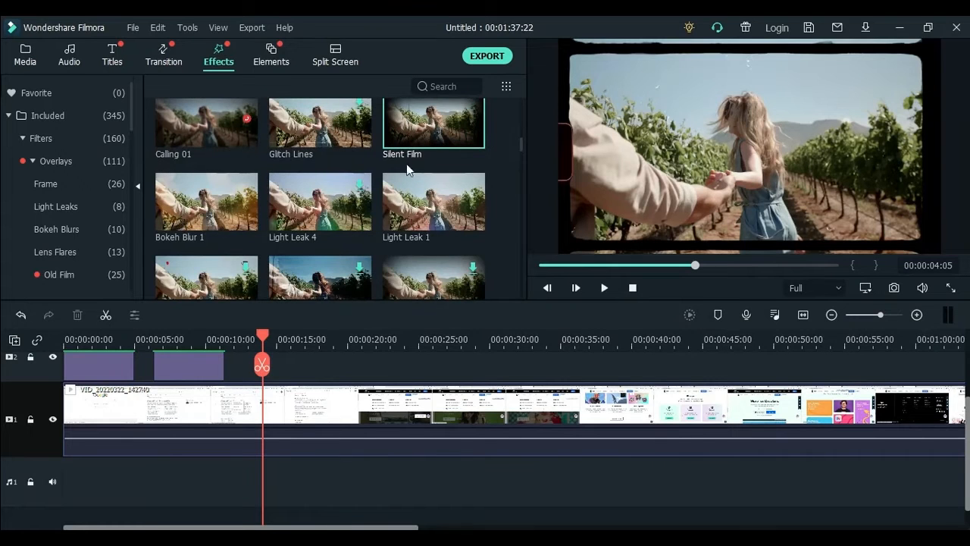
double_click(415, 137)
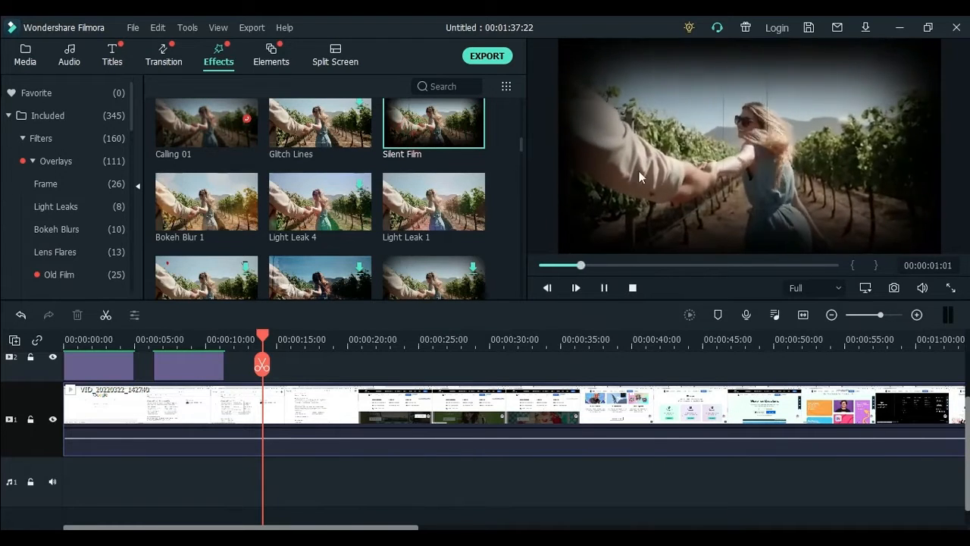
drag(424, 116, 319, 312)
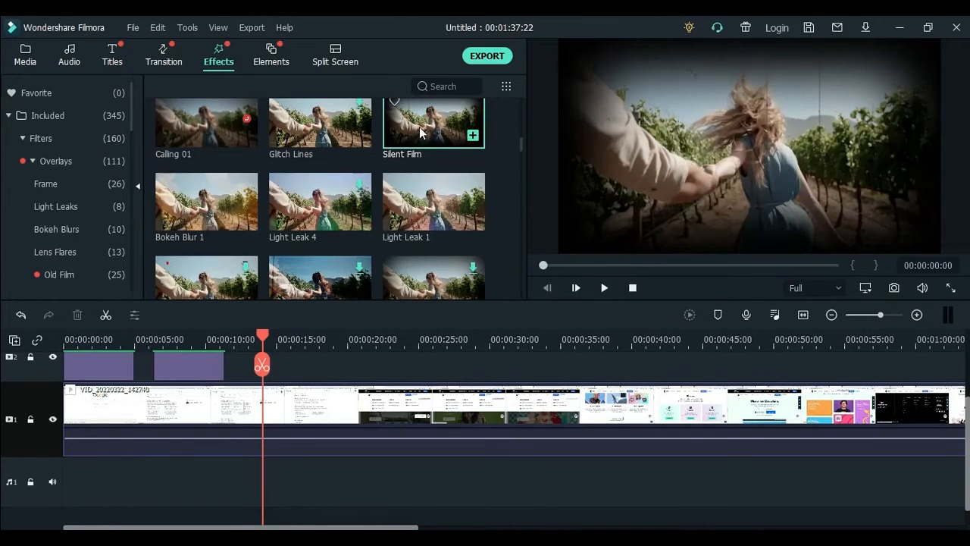
drag(422, 129, 268, 369)
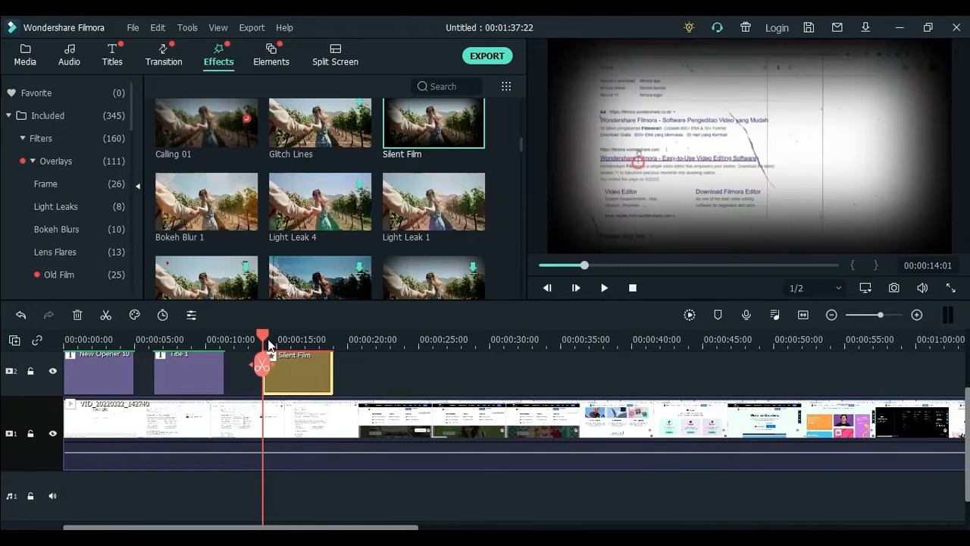
Play the timeline from 00:00:12:15 to review the Silent Film effect over the footage
drag(262, 332, 243, 335)
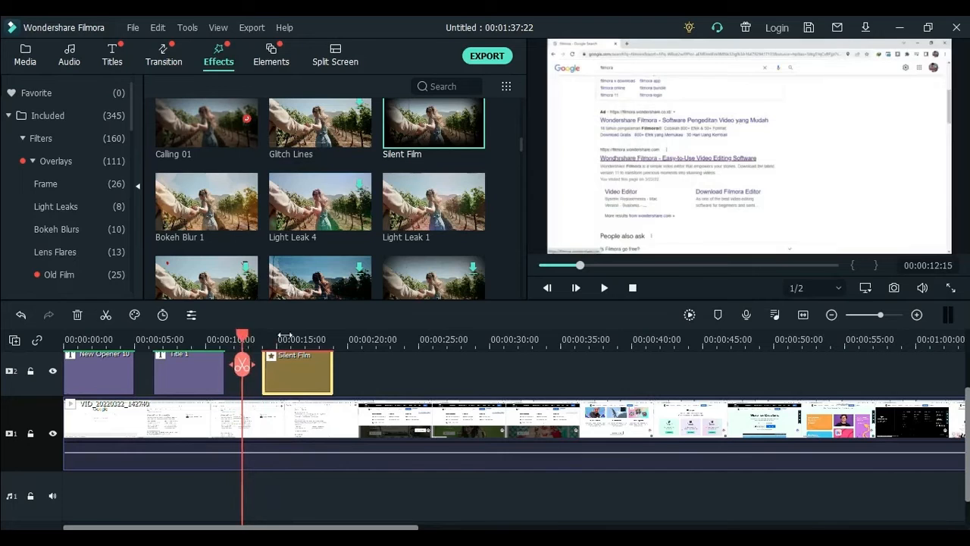
click(611, 286)
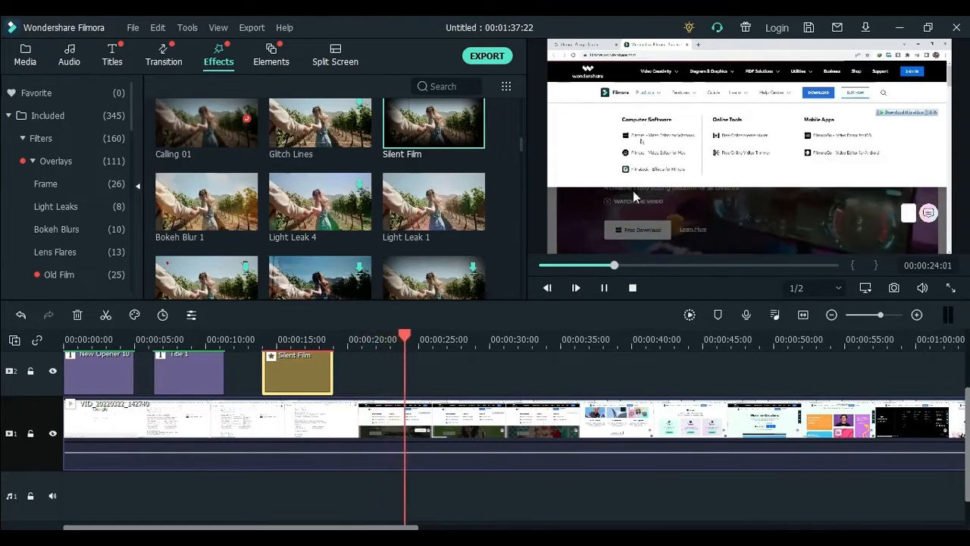
click(605, 287)
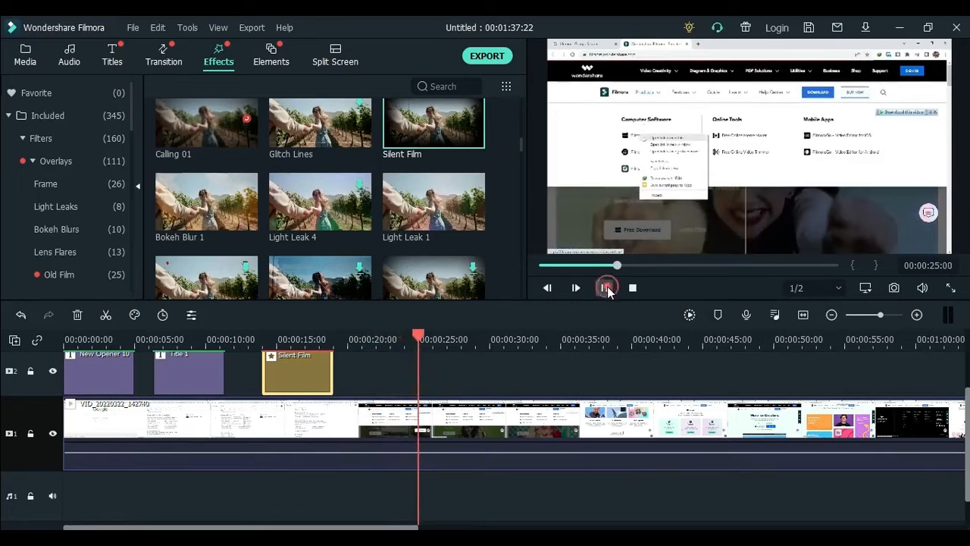
Set the Silent Film effect's alpha to 59, checking it on the frame at 00:00:17:06
right_click(311, 376)
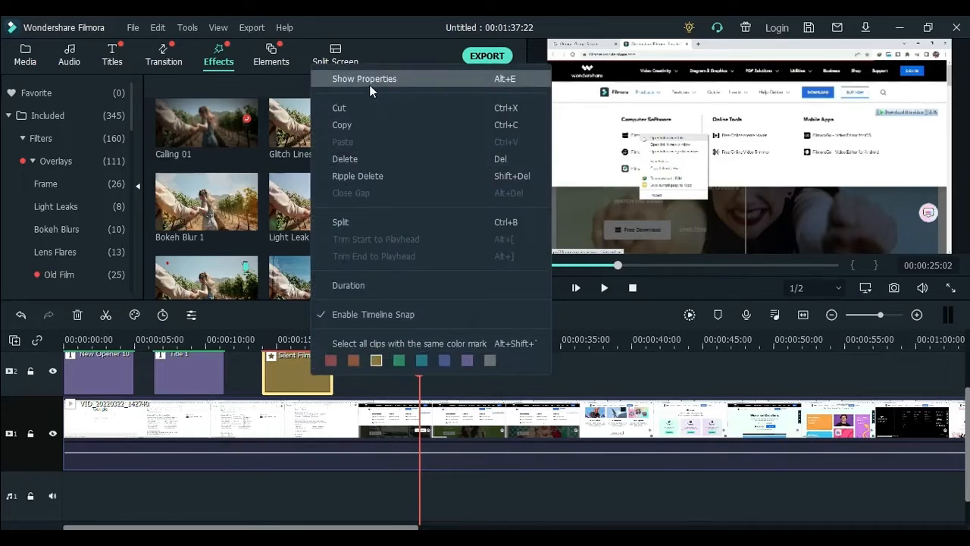
click(369, 85)
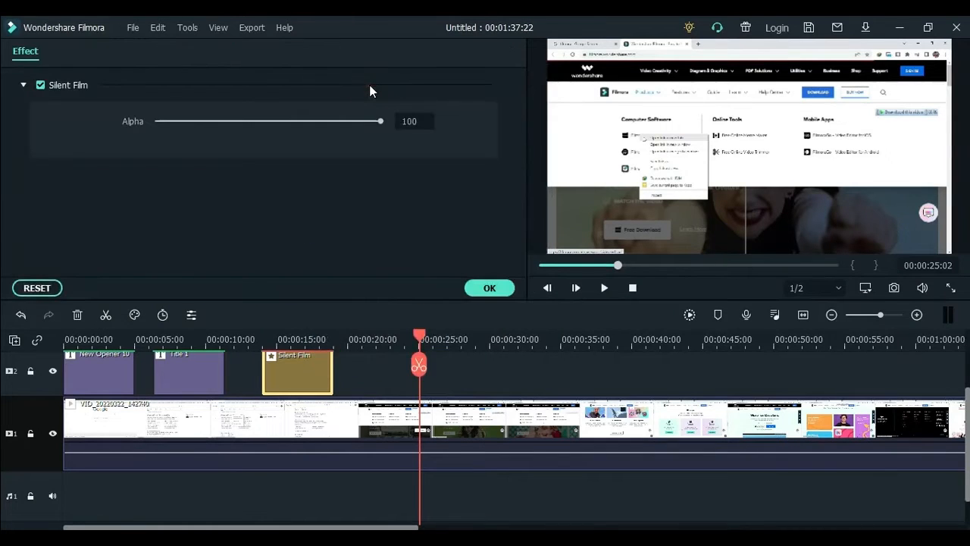
click(22, 86)
click(22, 85)
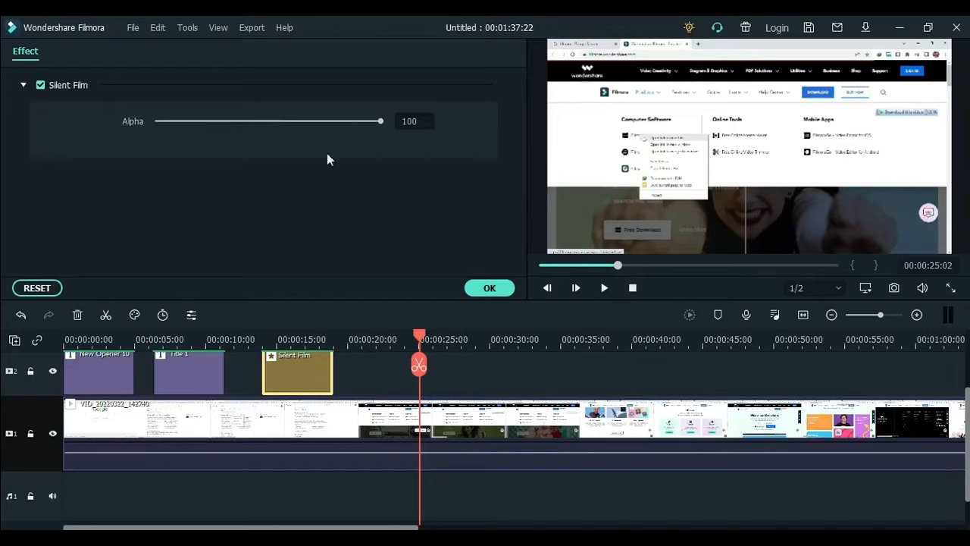
drag(424, 335, 308, 334)
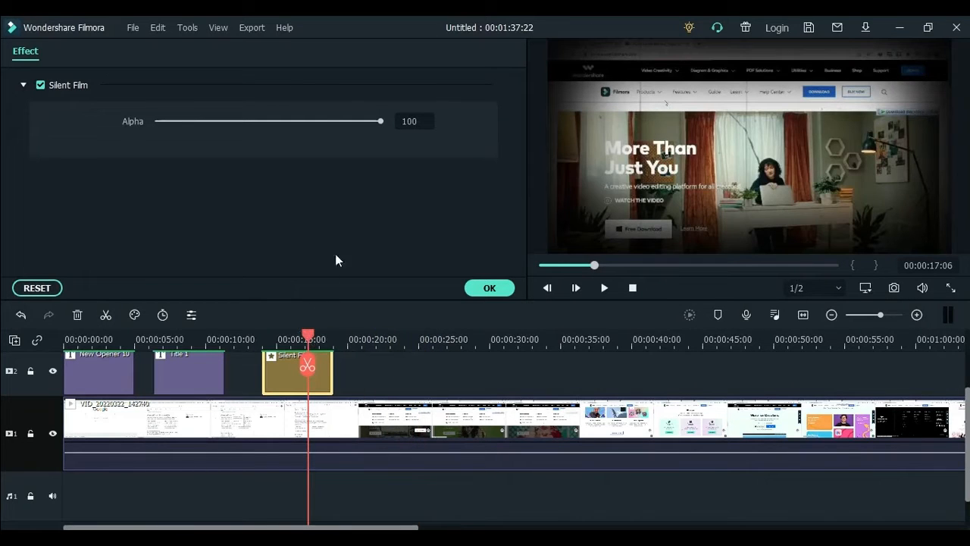
click(379, 122)
drag(379, 123, 289, 121)
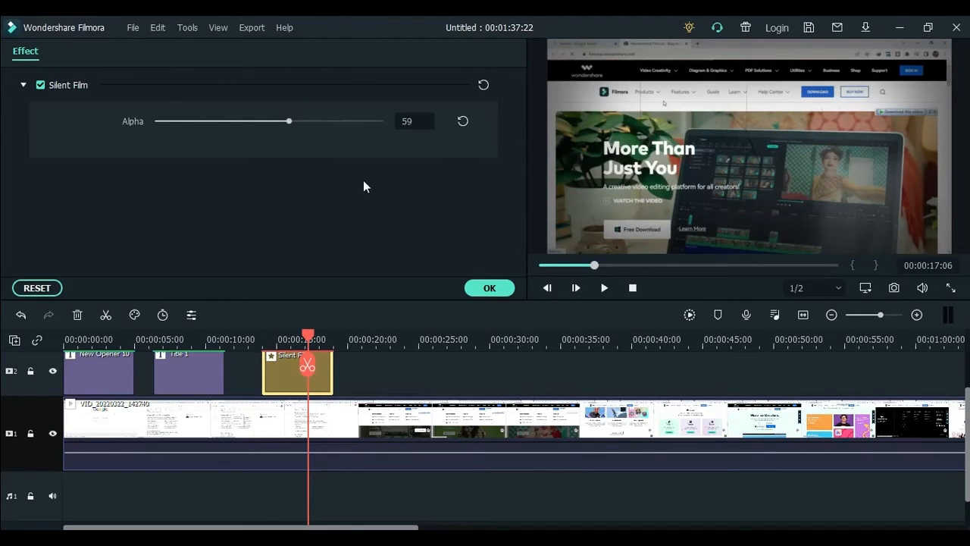
click(486, 288)
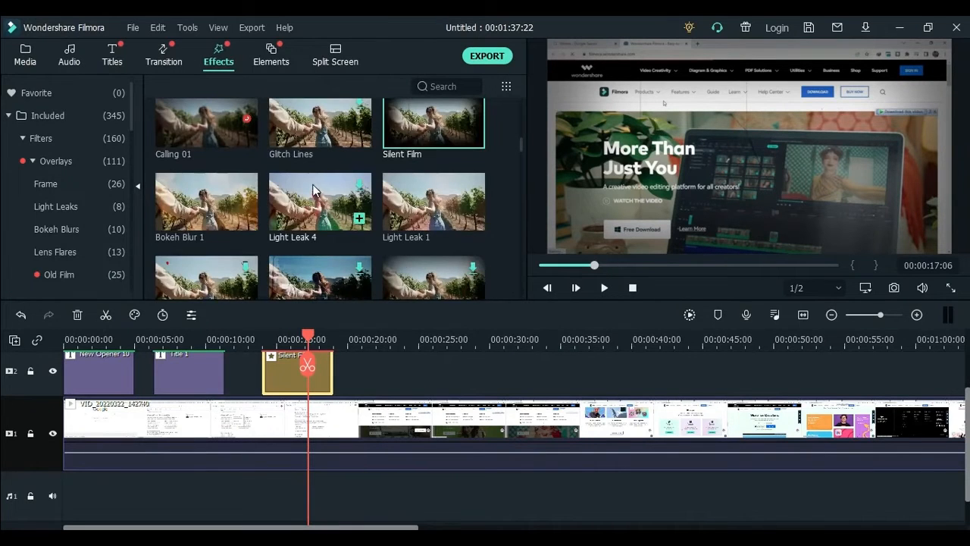
Place the Light Leak 5 overlay on the second video track after Silent Film, starting at about 00:00:23:17
scroll(312, 189, down, 10)
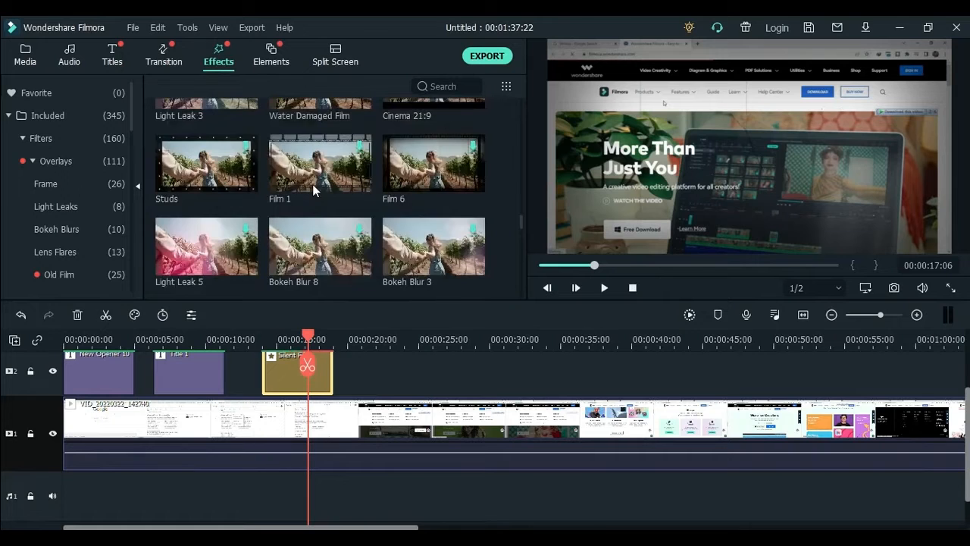
scroll(313, 186, down, 3)
scroll(313, 186, up, 3)
click(225, 241)
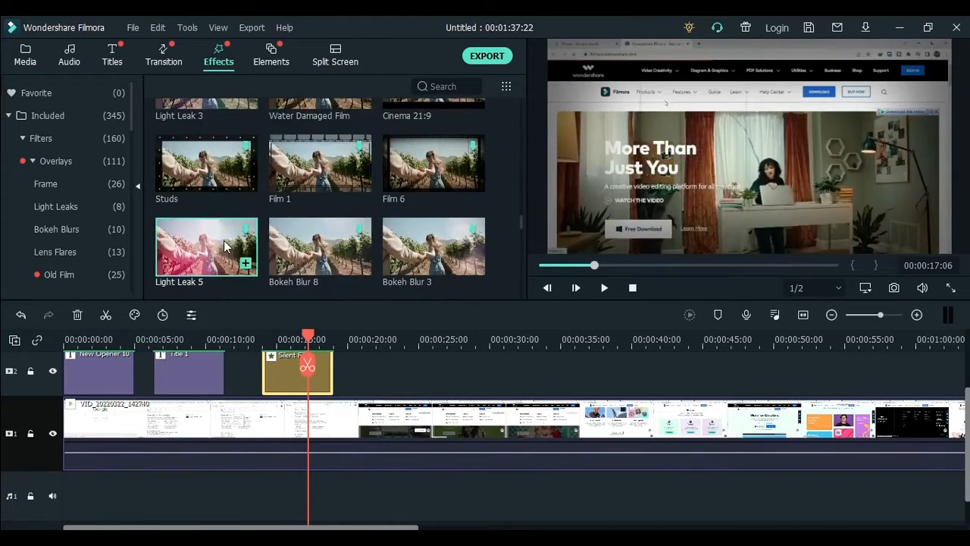
drag(224, 241, 416, 366)
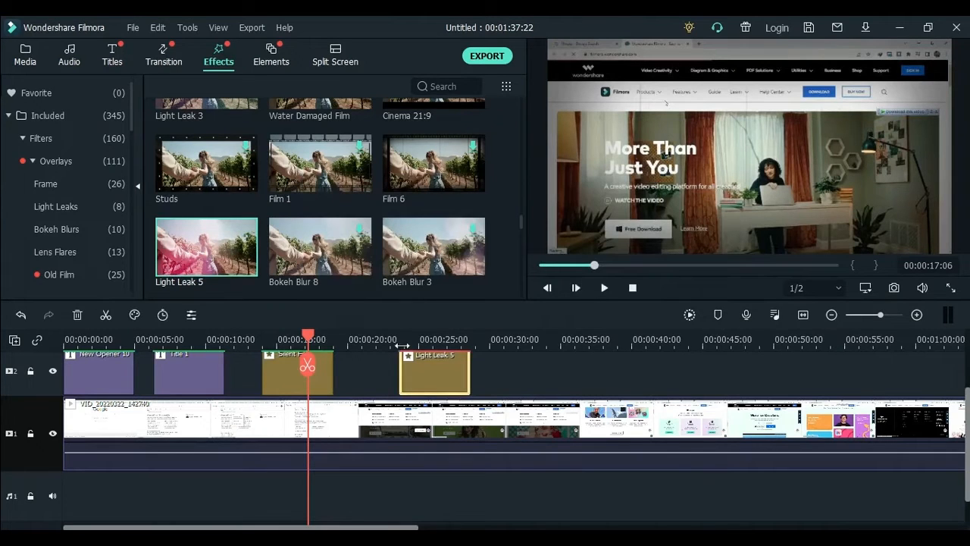
Try adjusting the alpha of the Light Leak 5 effect with the frame at 00:00:25:05 in view
drag(309, 335, 422, 360)
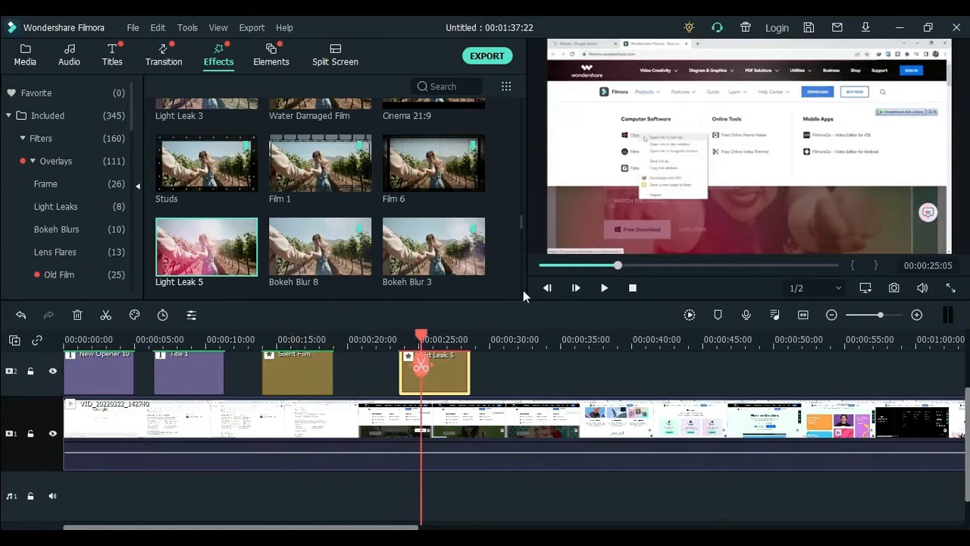
double_click(448, 371)
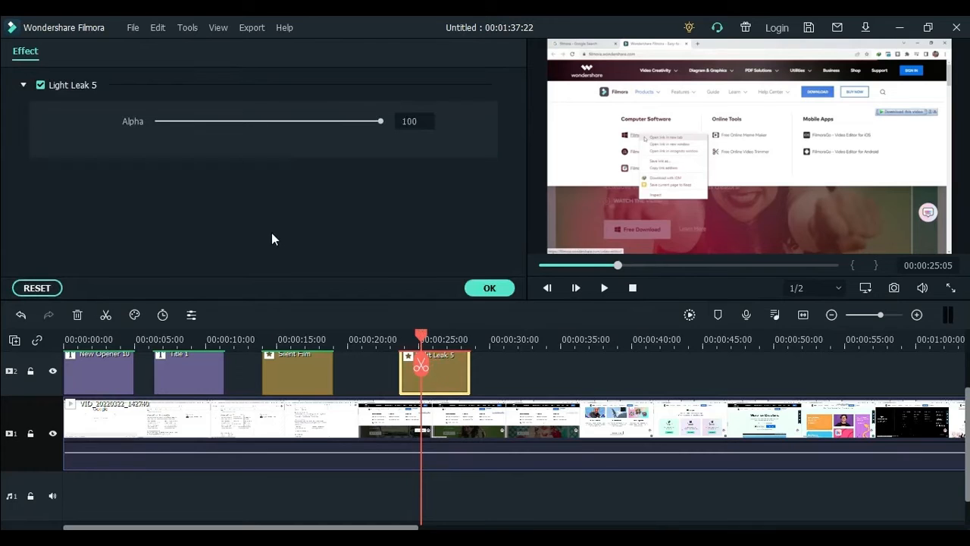
click(25, 85)
click(25, 85)
click(385, 122)
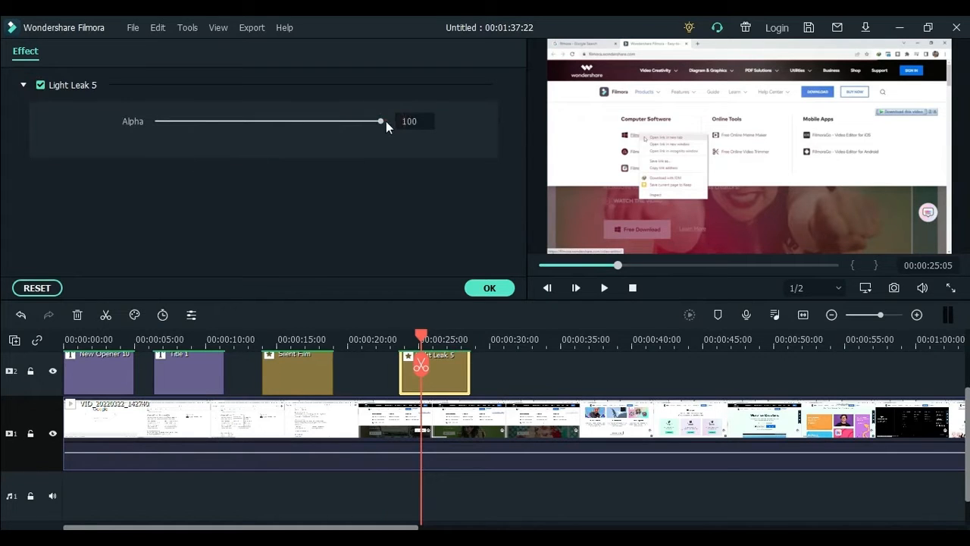
drag(378, 119, 418, 126)
click(489, 288)
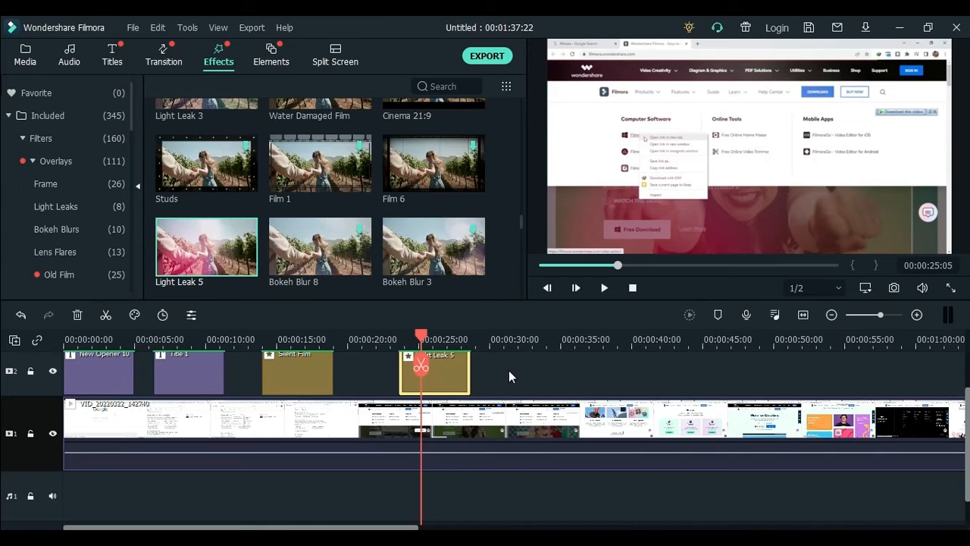
Delete the Light Leak 5 effect from the second video track
scroll(513, 371, up, 1)
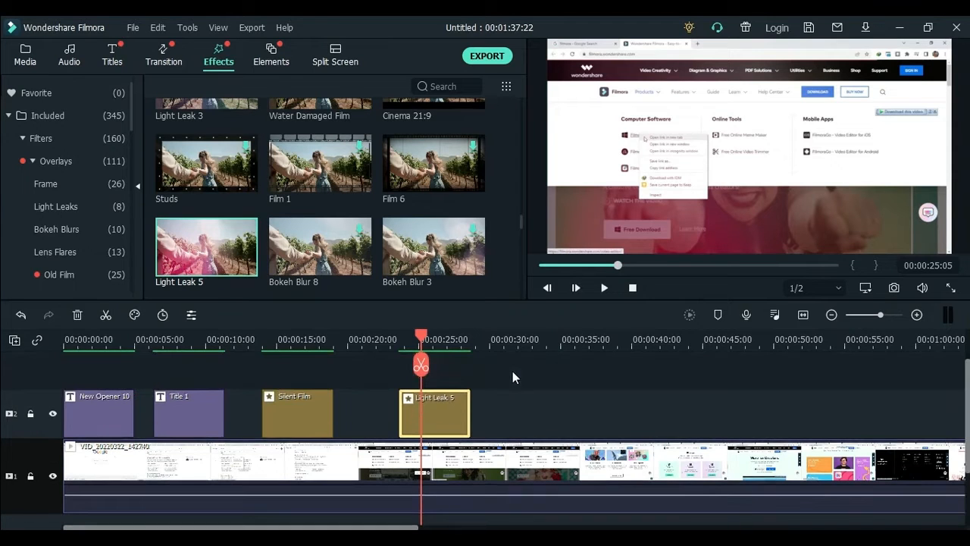
right_click(448, 403)
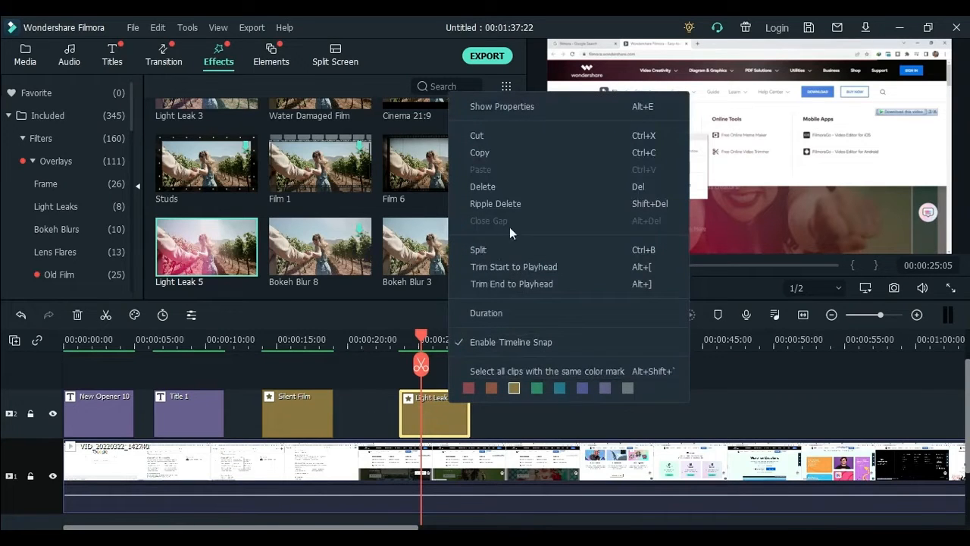
click(530, 420)
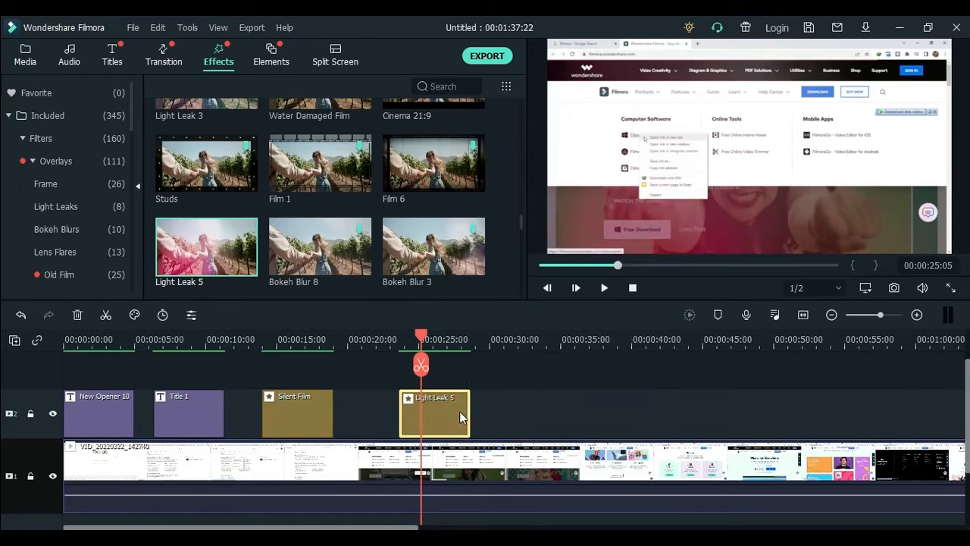
key(Delete)
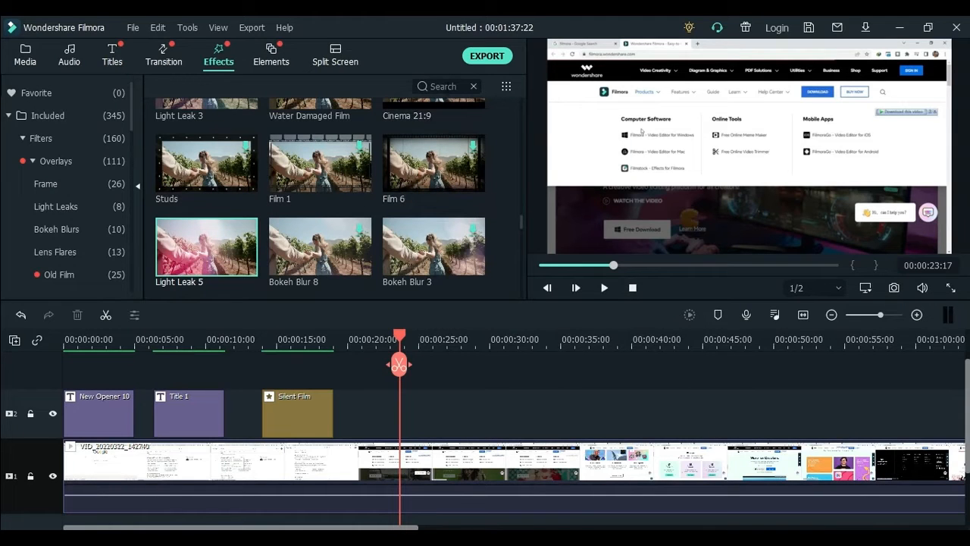
Search the effects library for "film", look through the matching effects and clear the search term
scroll(381, 155, up, 5)
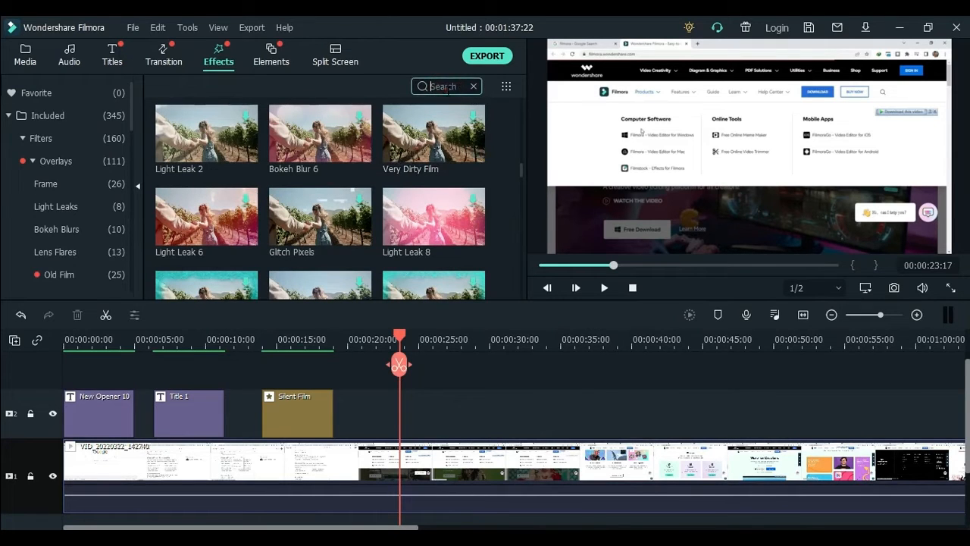
text(film)
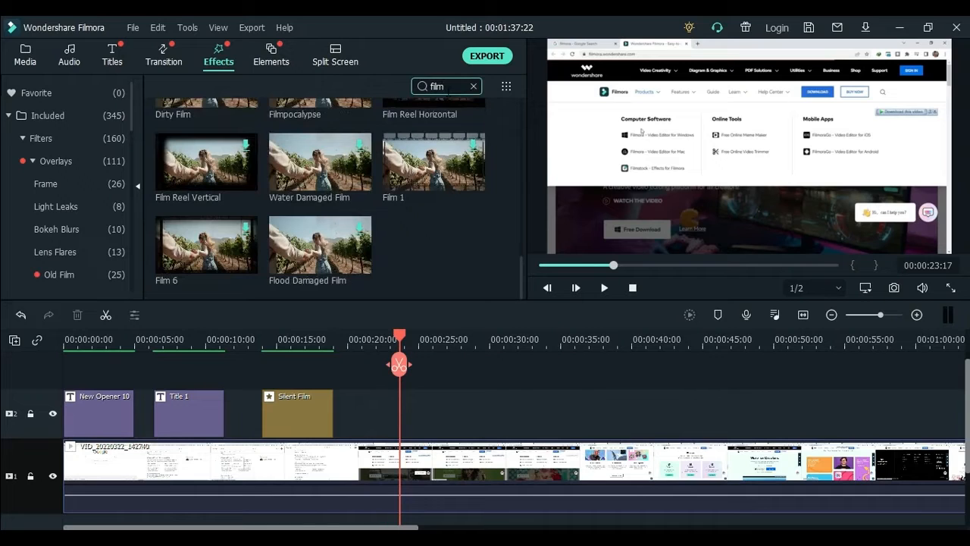
scroll(378, 178, up, 8)
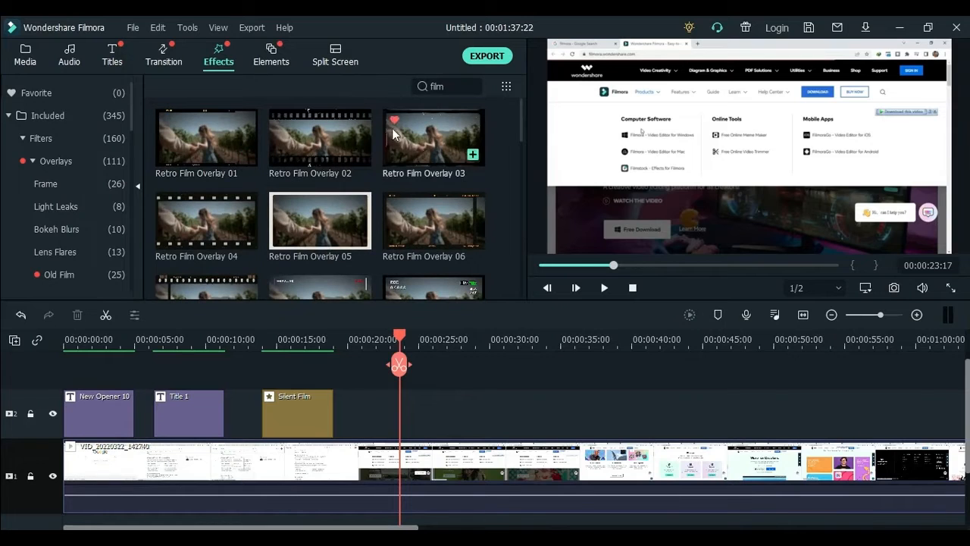
double_click(438, 86)
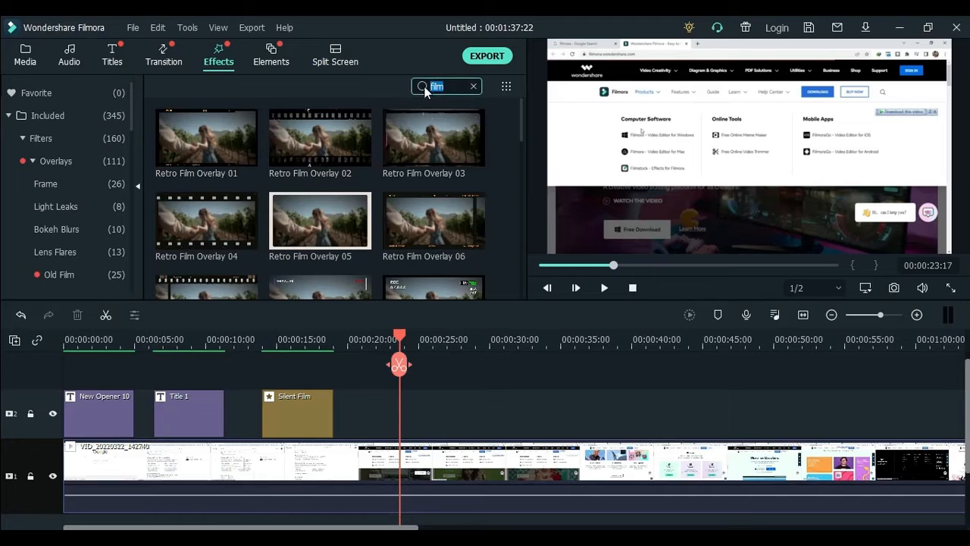
key(BackSpace)
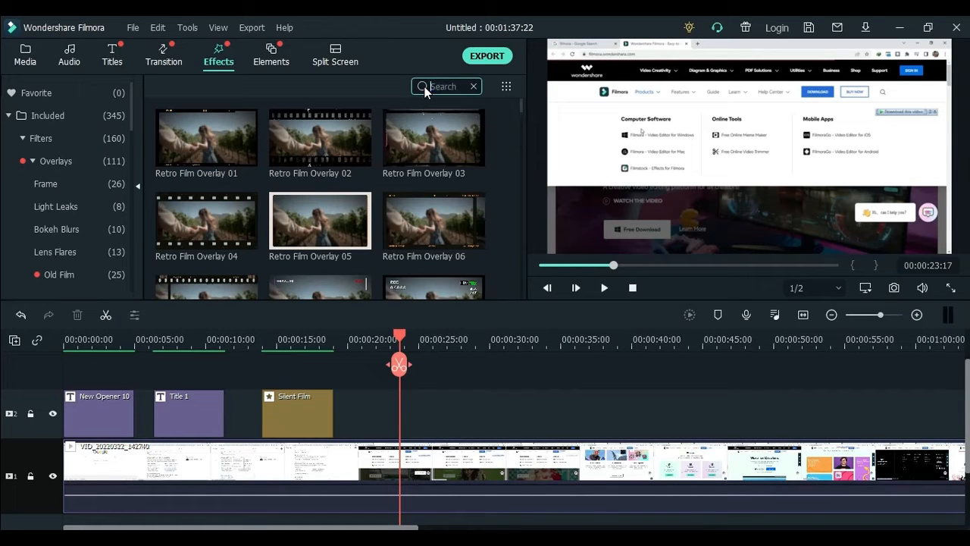
Preview the Retro Film Overlay 05 effect, add it to the favorites and show the favorite effects
click(303, 216)
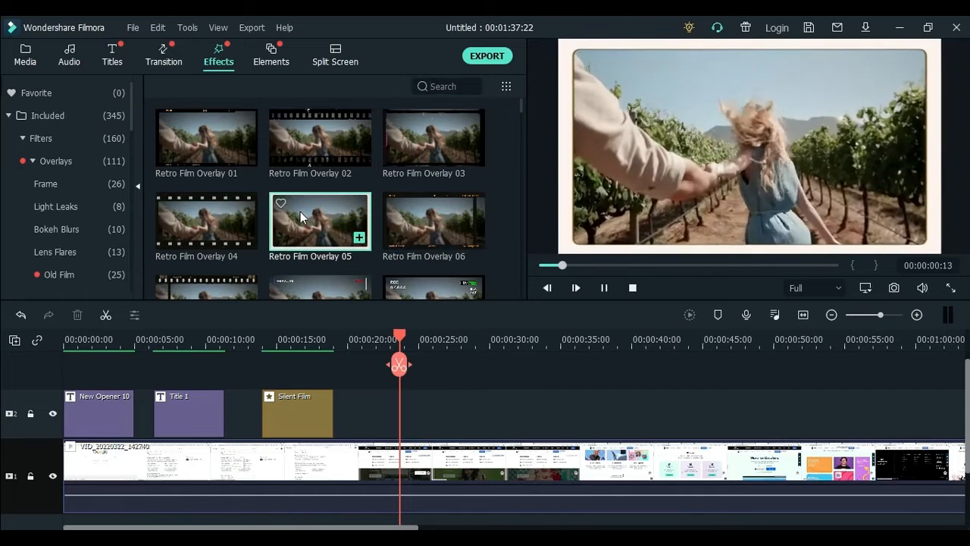
click(283, 203)
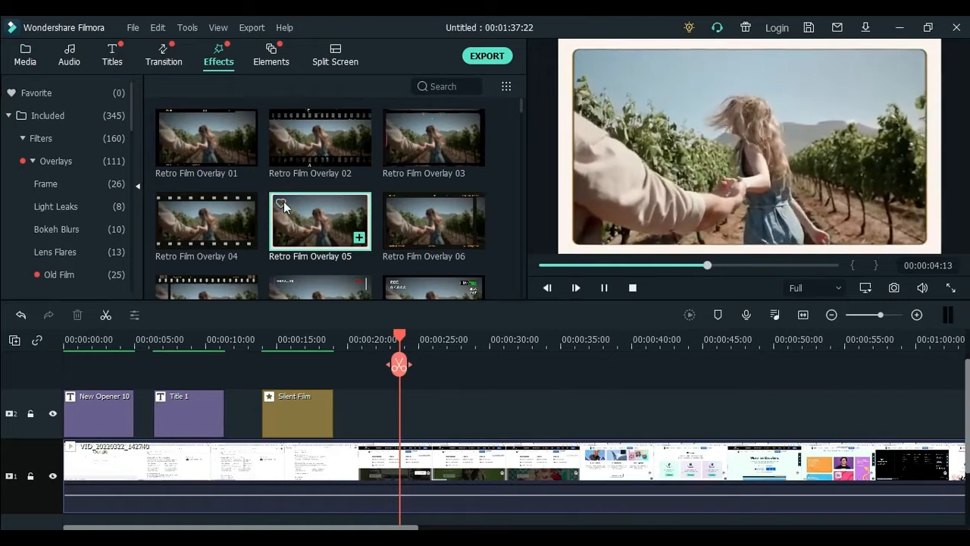
click(283, 203)
click(282, 204)
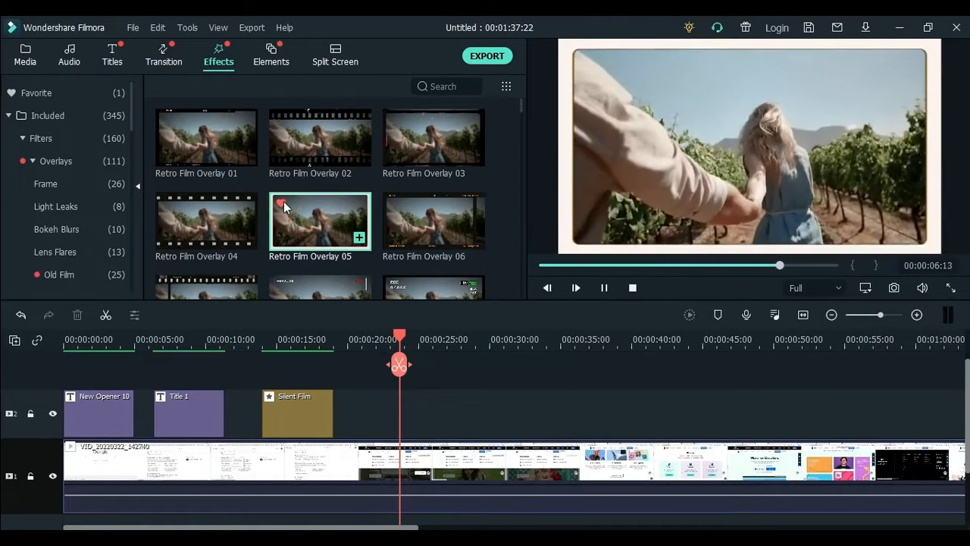
right_click(311, 218)
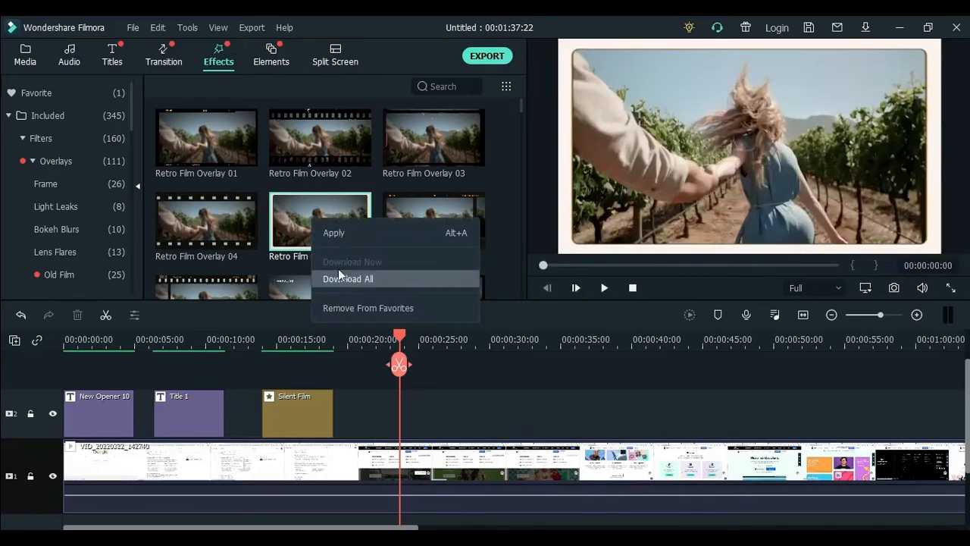
click(306, 232)
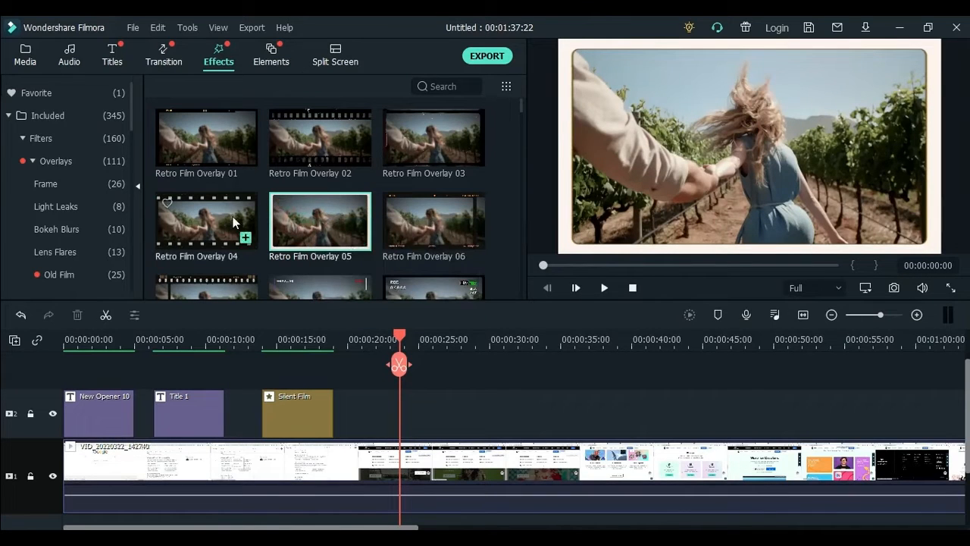
click(57, 92)
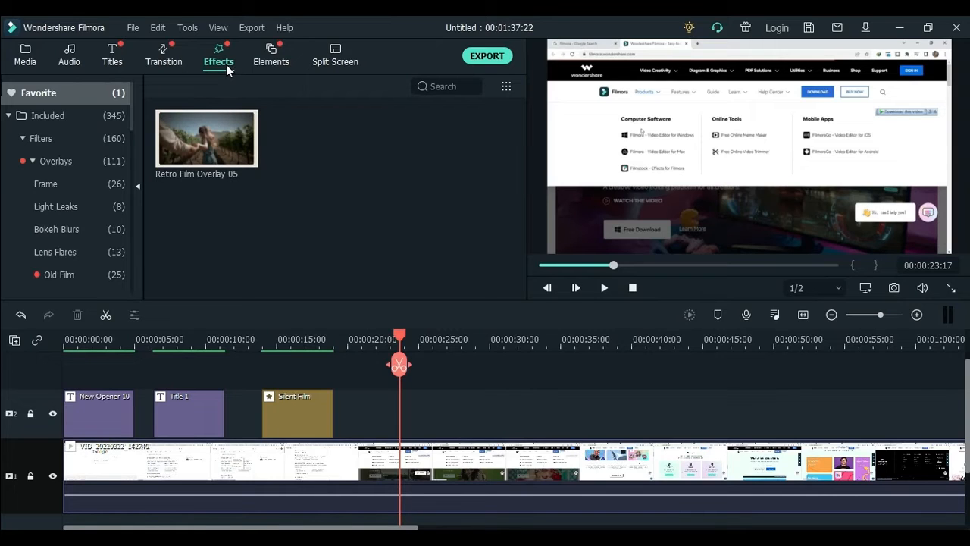
Download the Air Ground element from the elements library and preview it
click(273, 57)
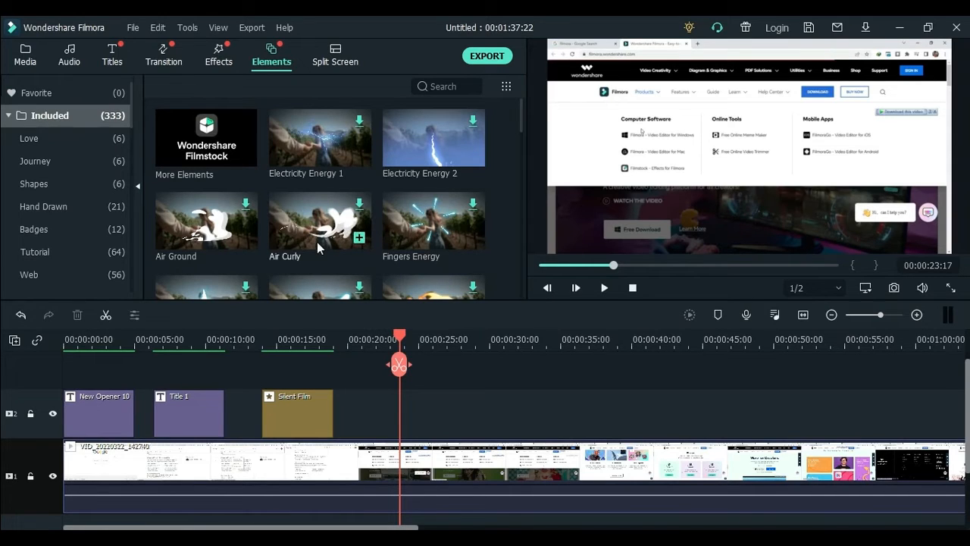
click(197, 237)
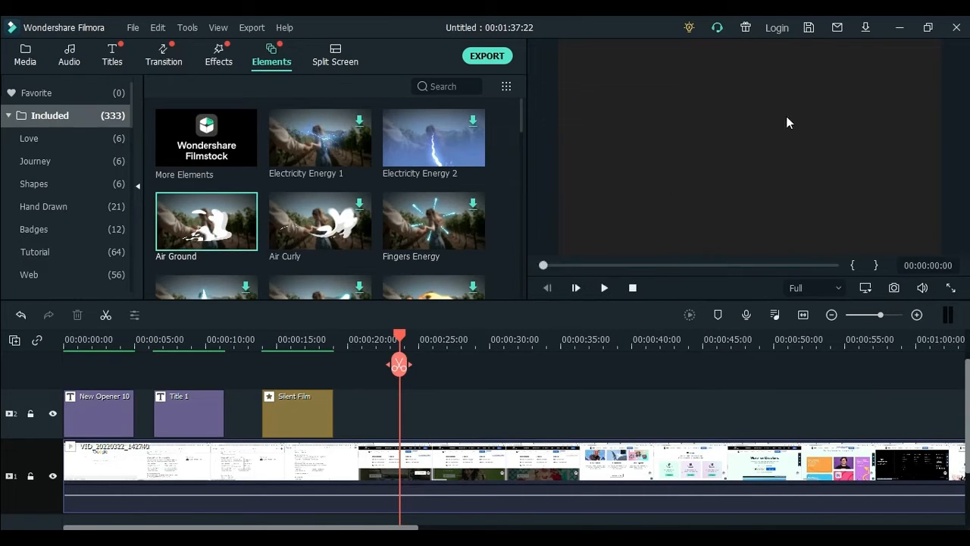
click(604, 288)
Download the Fingers Energy element and place it on the second video track at 00:00:23:17
click(421, 238)
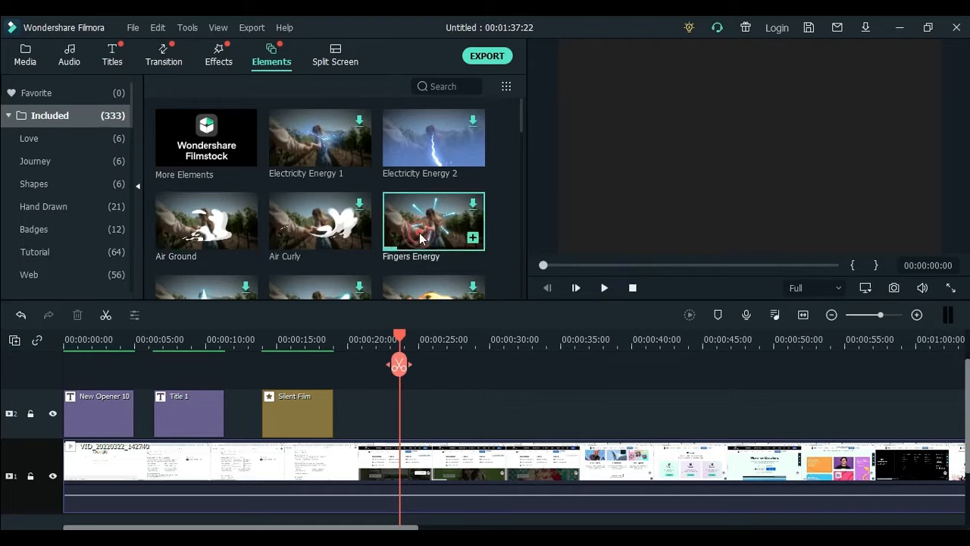
double_click(417, 237)
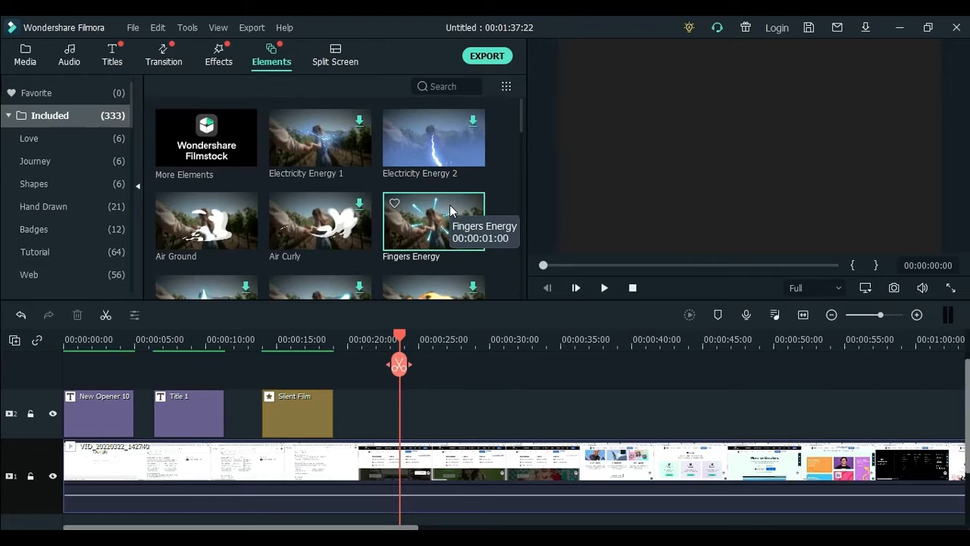
drag(449, 205, 398, 402)
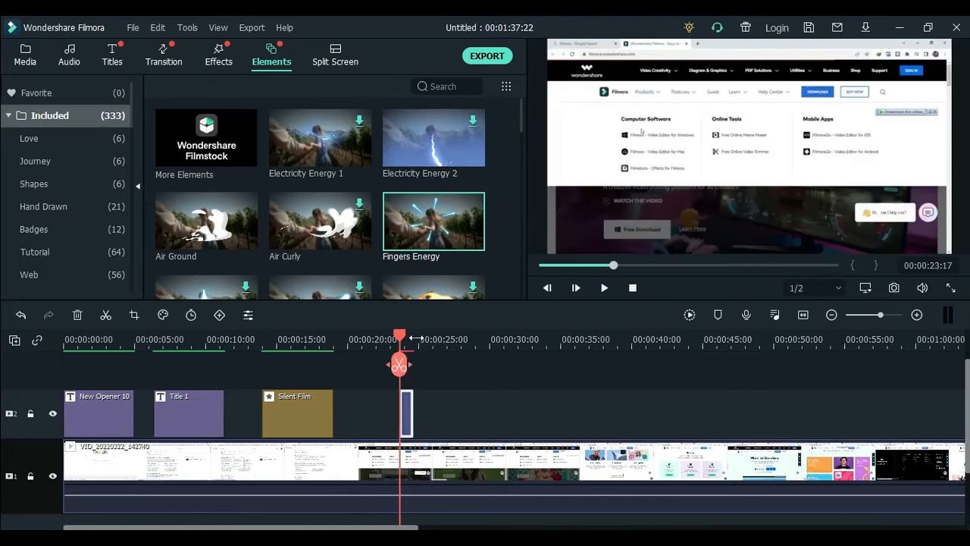
Play the timeline from 00:00:23:01 through the Fingers Energy element to check it
click(391, 338)
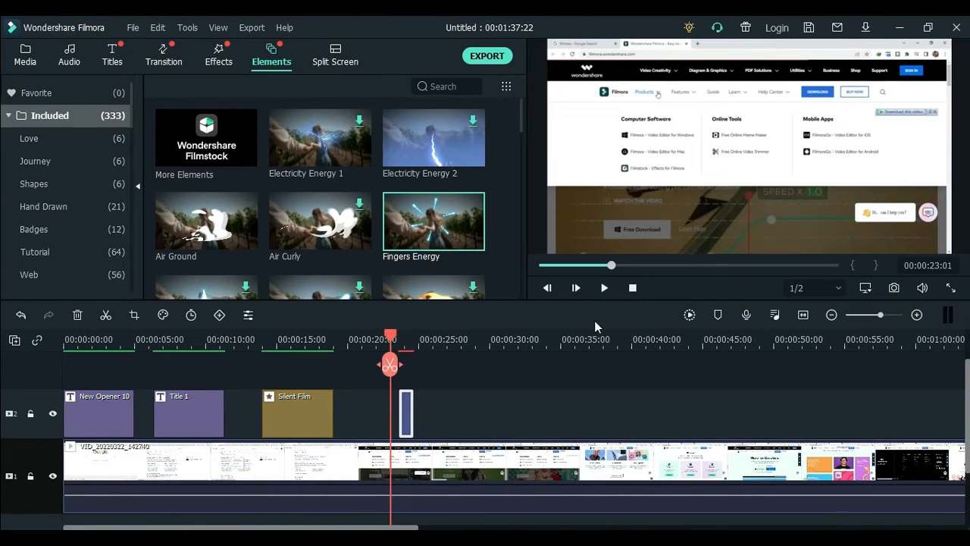
click(606, 293)
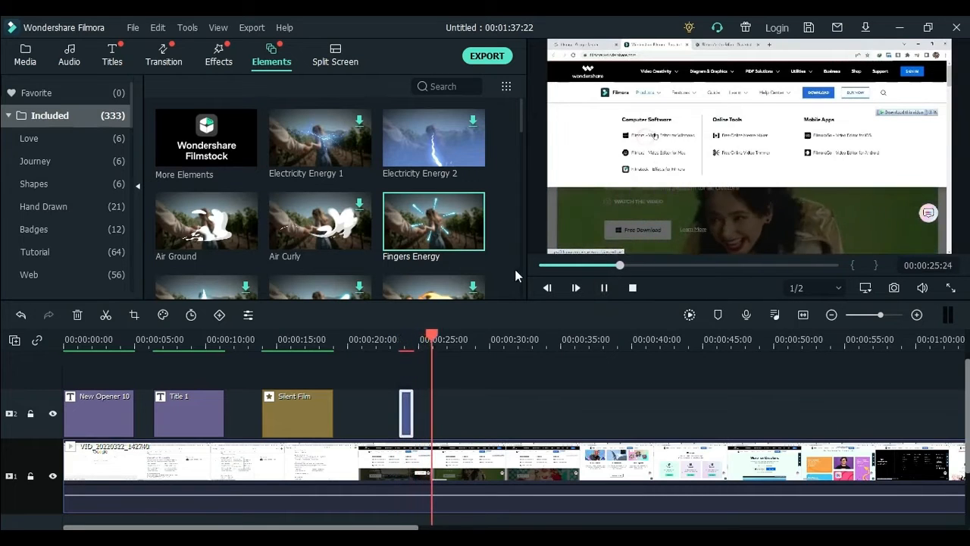
click(607, 288)
Slow the Fingers Energy clip to 0.34x speed with ripple edit on, and play it back from 00:00:23:18
click(396, 366)
drag(396, 366, 401, 367)
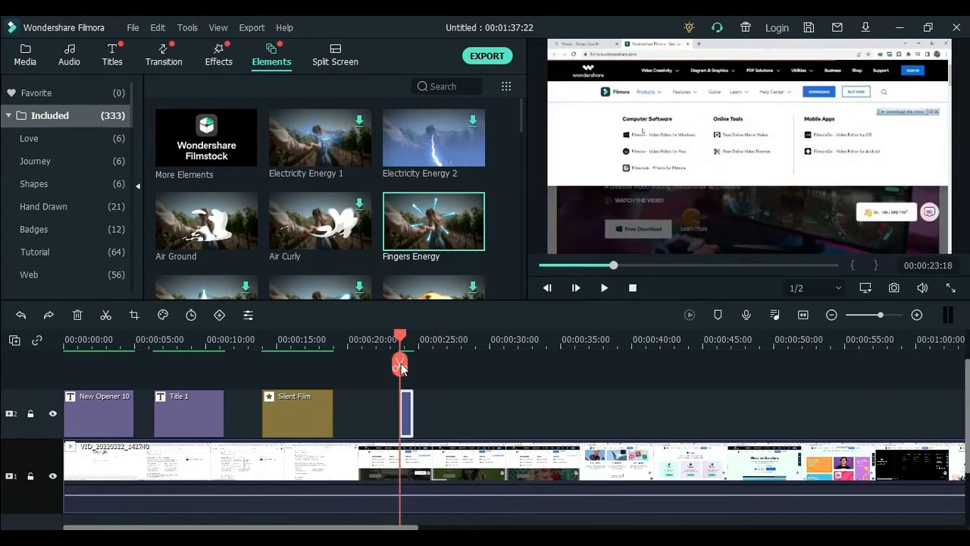
right_click(406, 410)
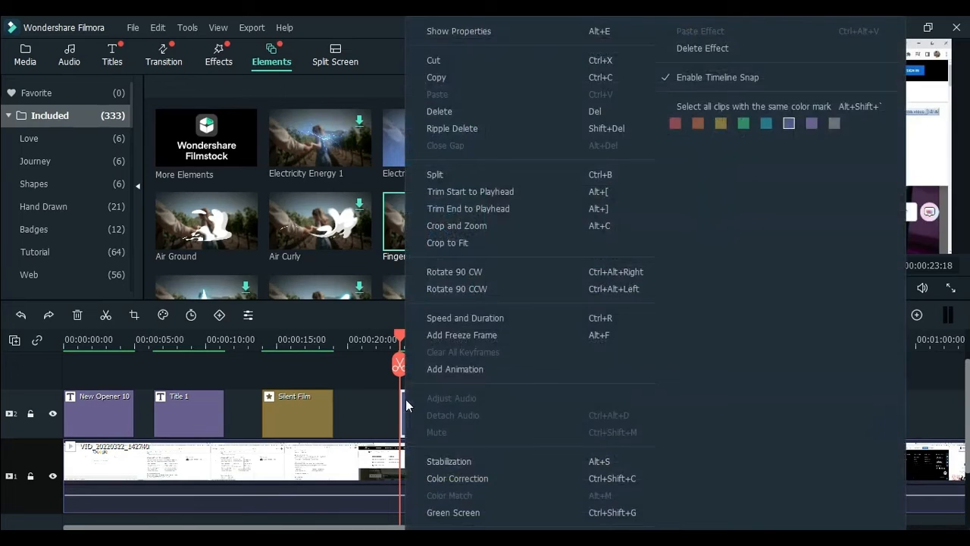
click(459, 319)
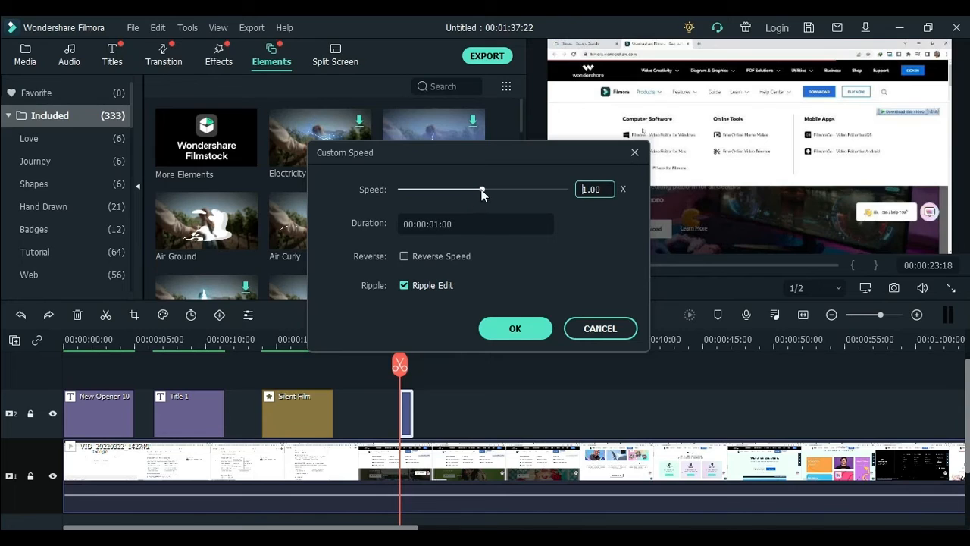
drag(483, 191, 427, 190)
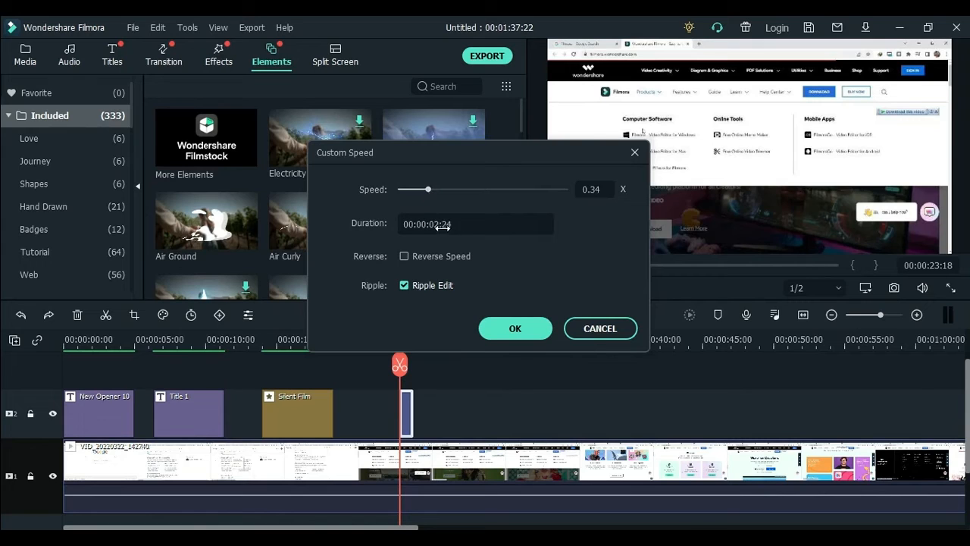
click(518, 330)
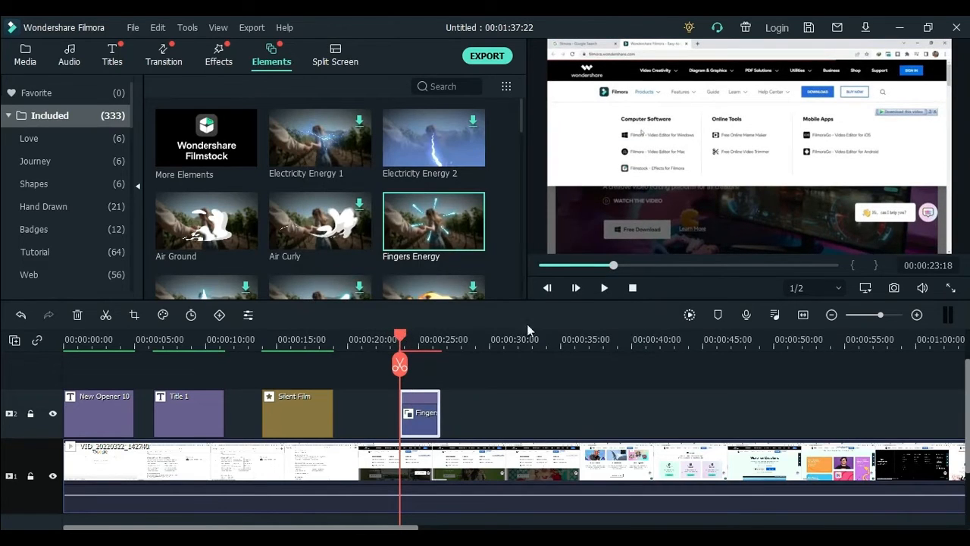
click(598, 289)
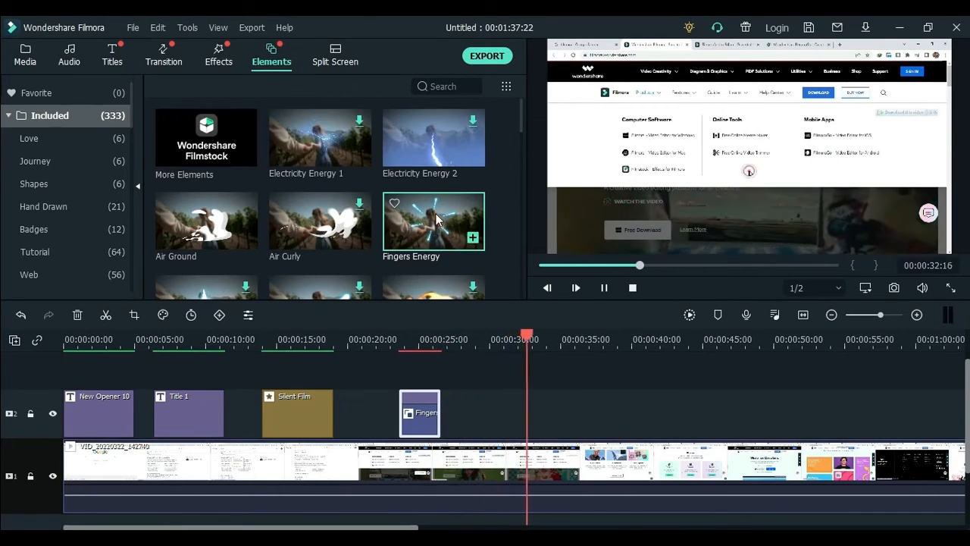
Add the Fingers Energy element to the favorites and show the favorite elements
click(395, 204)
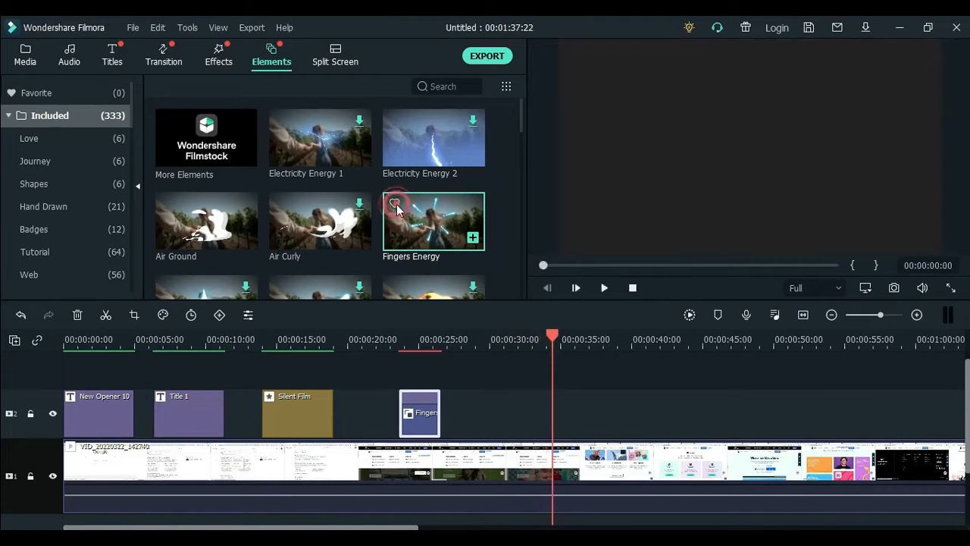
right_click(426, 216)
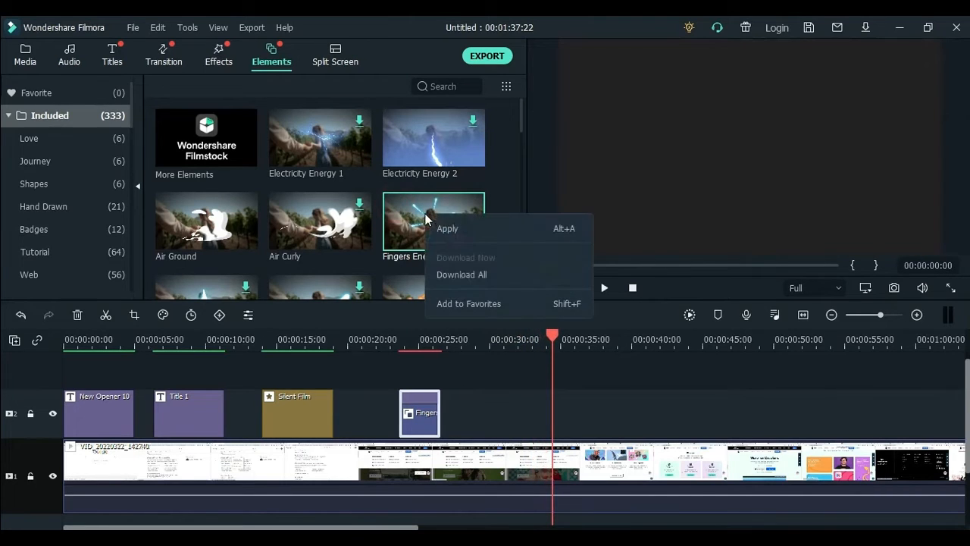
click(455, 303)
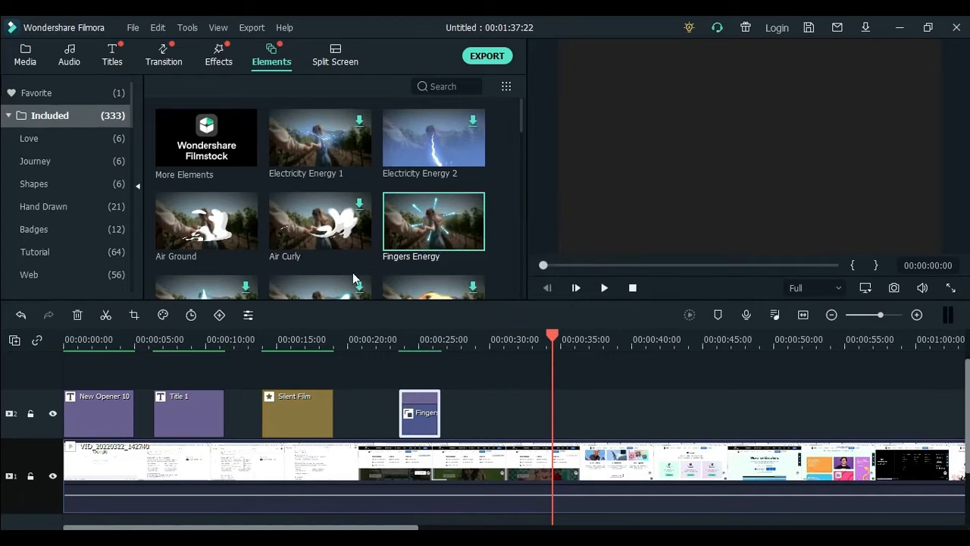
click(89, 95)
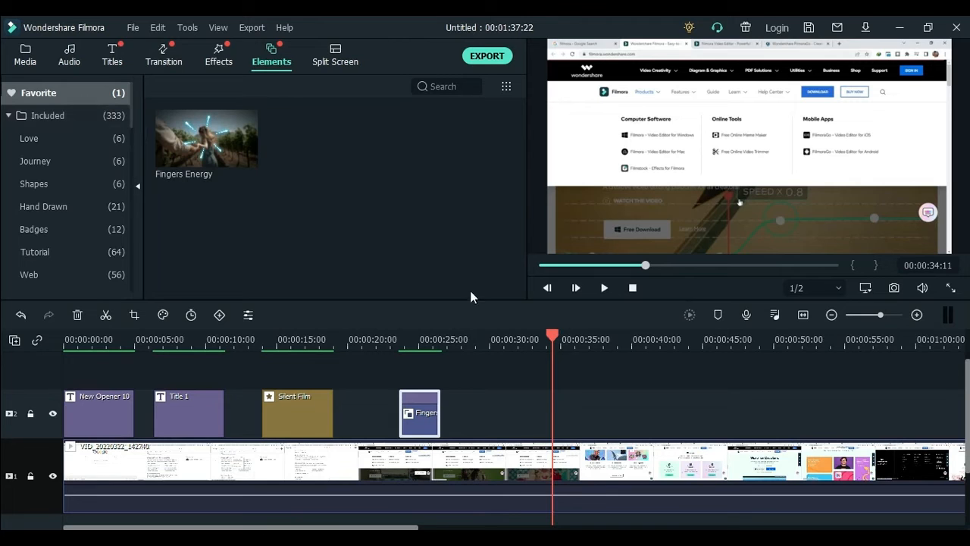
mouse_move(561, 339)
drag(556, 335, 402, 332)
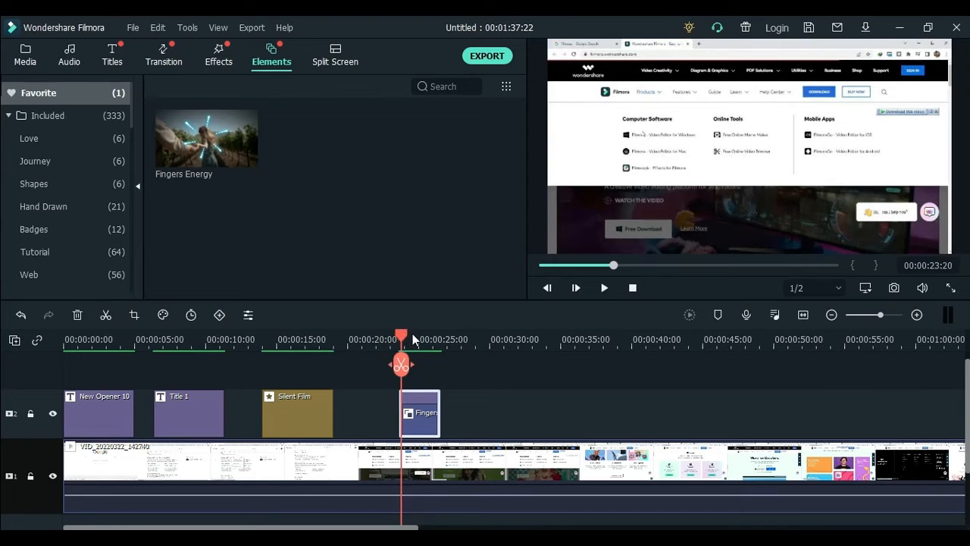
right_click(423, 413)
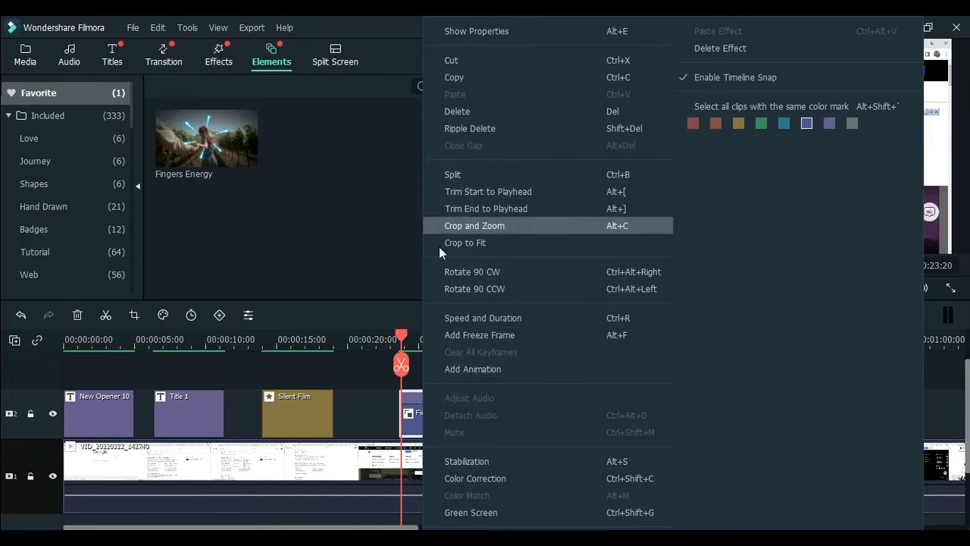
click(377, 400)
click(421, 402)
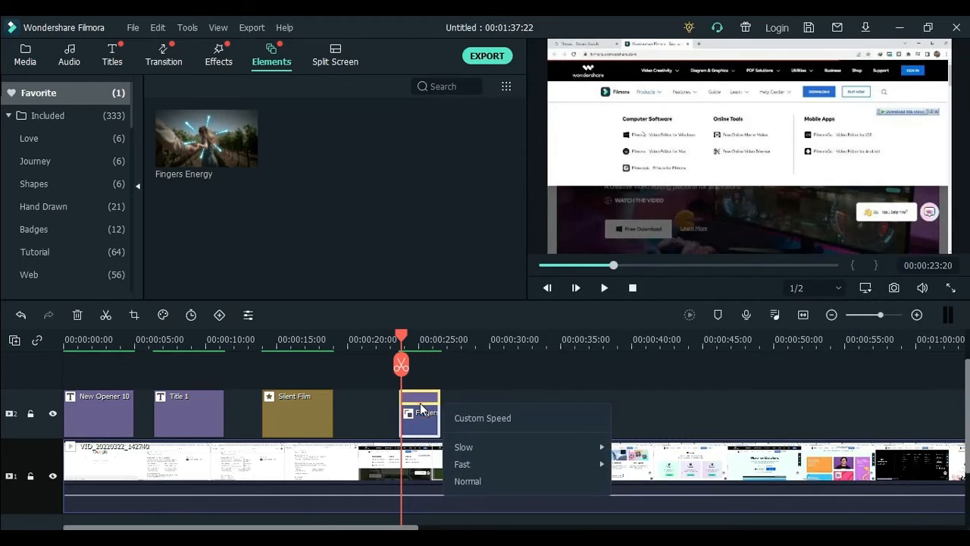
click(422, 411)
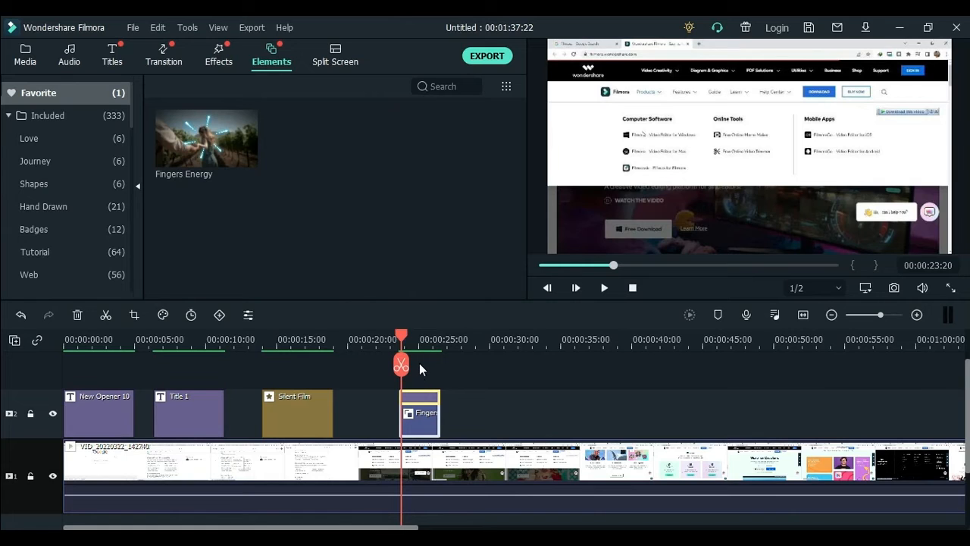
Split the screen-recording clip on the first video track at 00:01:17:21, just before the first Basic 4 title
drag(407, 342, 513, 338)
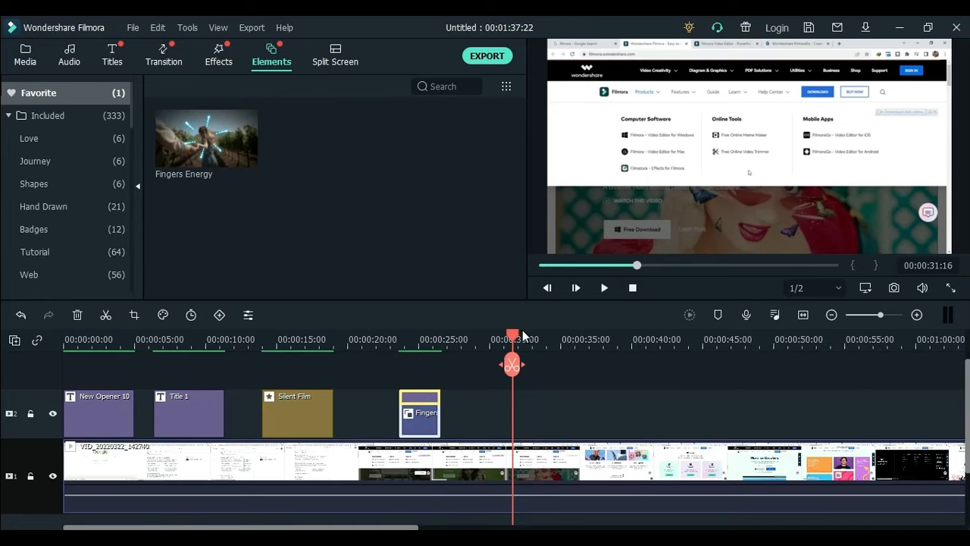
drag(512, 336, 819, 376)
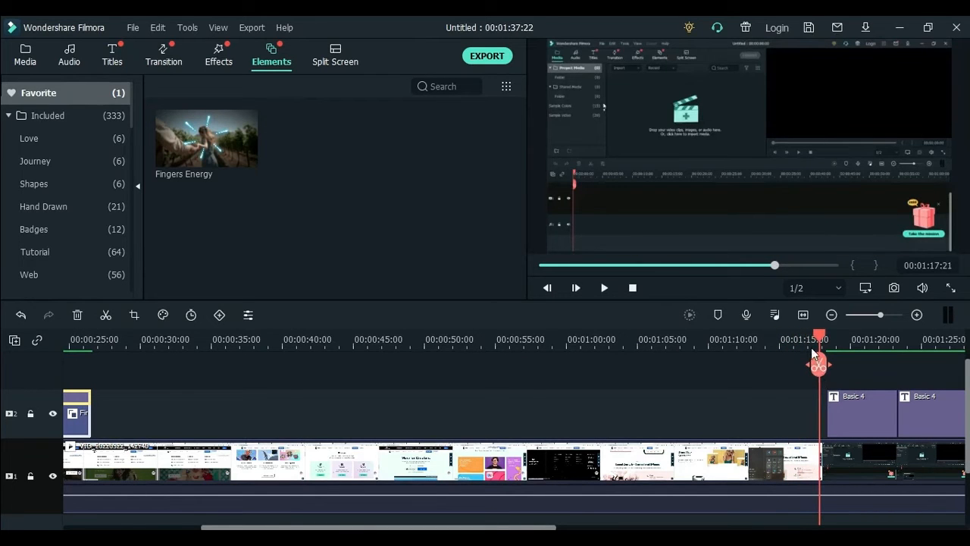
key(ctrl+b)
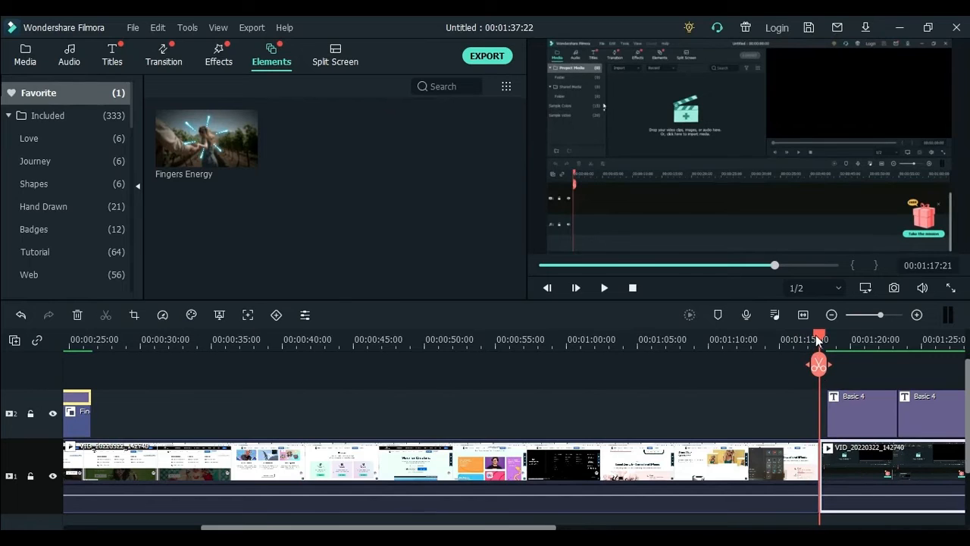
Split the screen-recording clip at 00:01:10:15 and delete the section between this cut and the cut at 00:01:17:21
drag(816, 335, 719, 368)
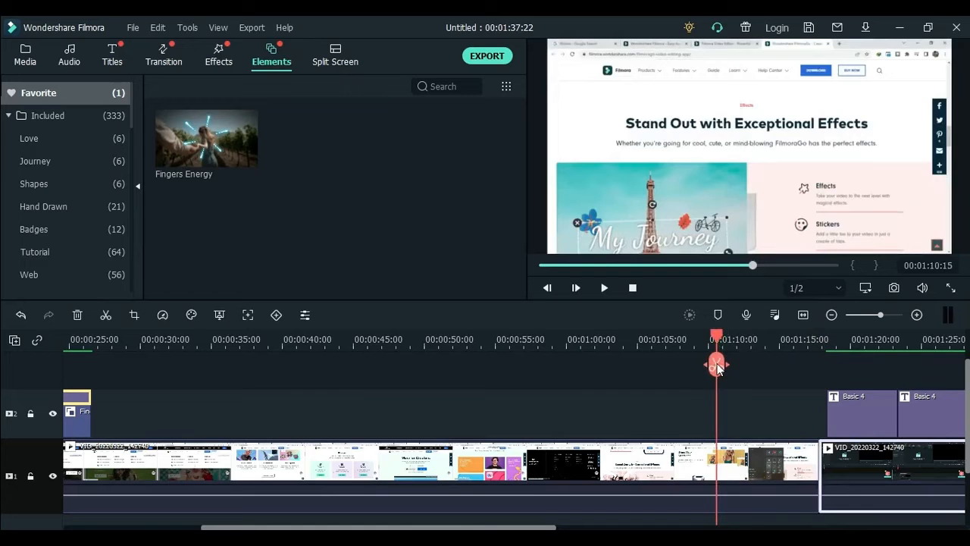
click(717, 365)
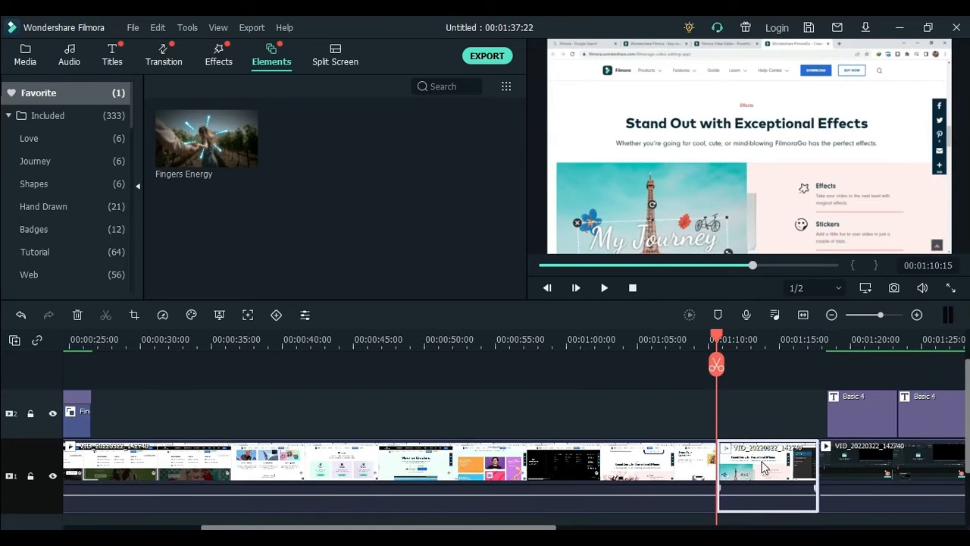
key(Delete)
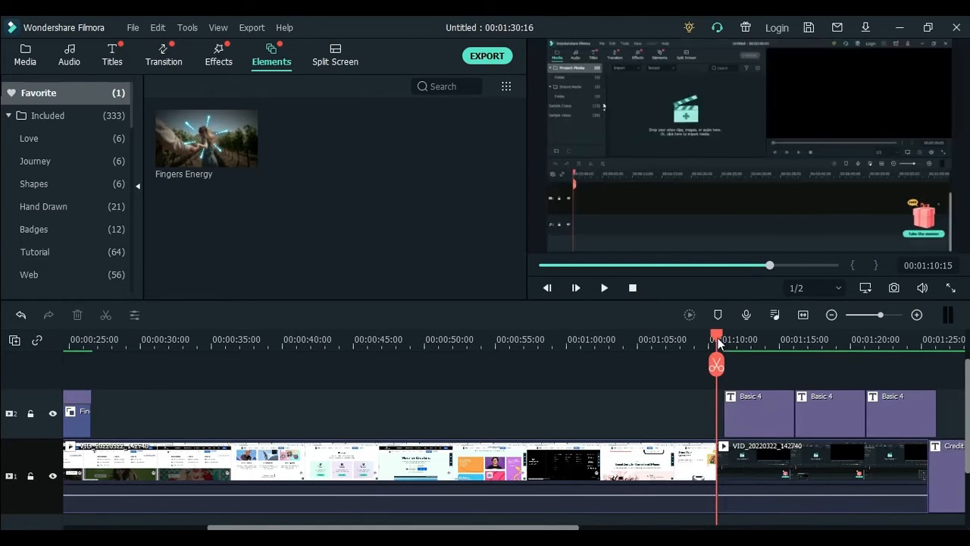
Play the timeline from 00:01:09:05 across the new join between the two screen-recording clips, then return the playhead to 00:01:09:11
drag(718, 343, 697, 341)
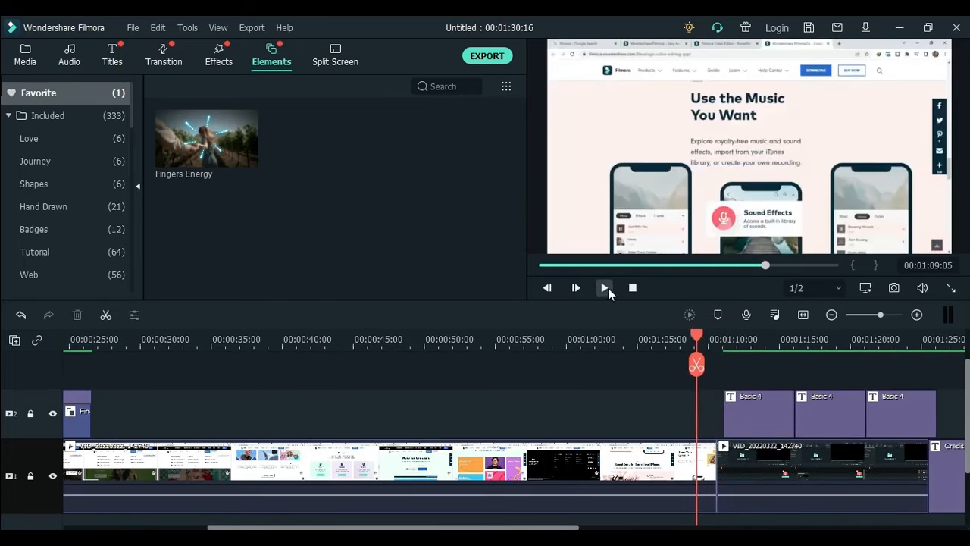
click(605, 288)
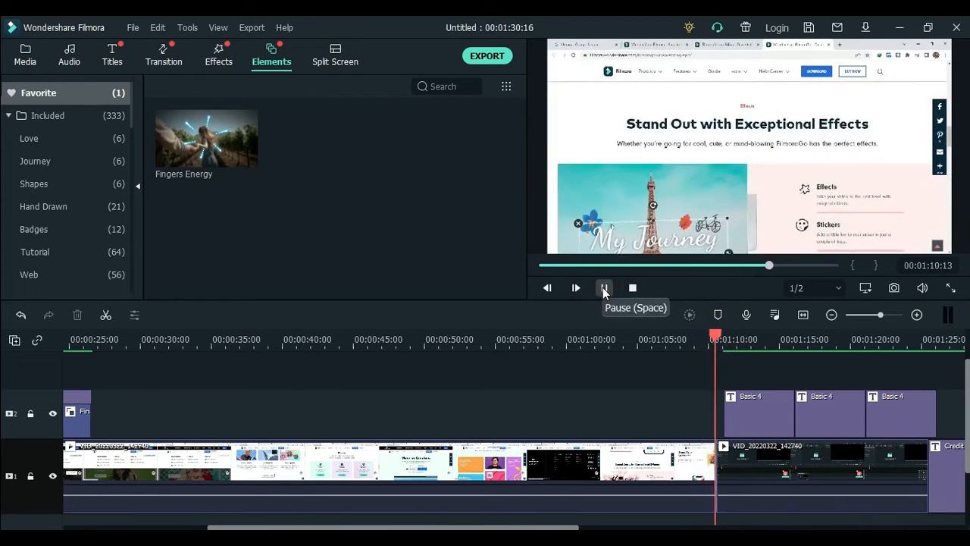
click(608, 287)
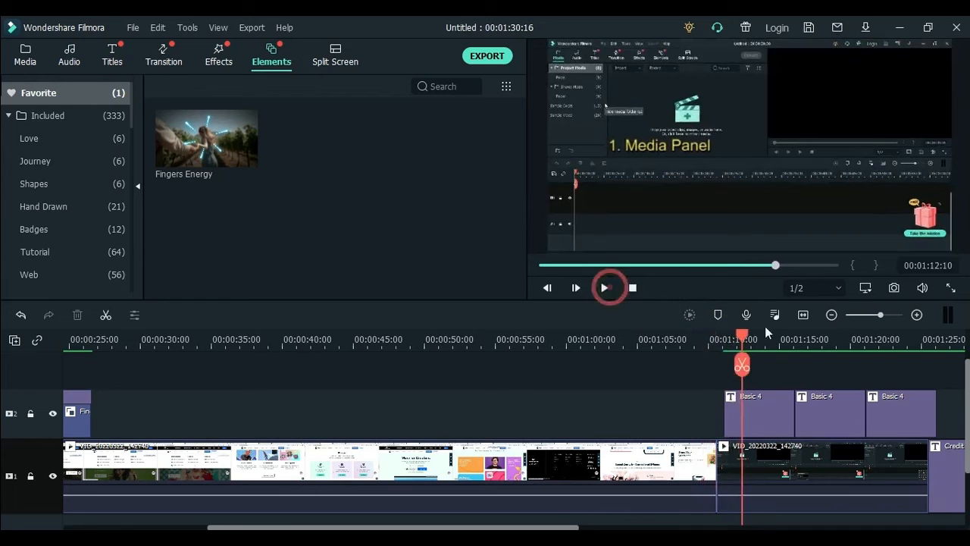
drag(742, 337, 700, 339)
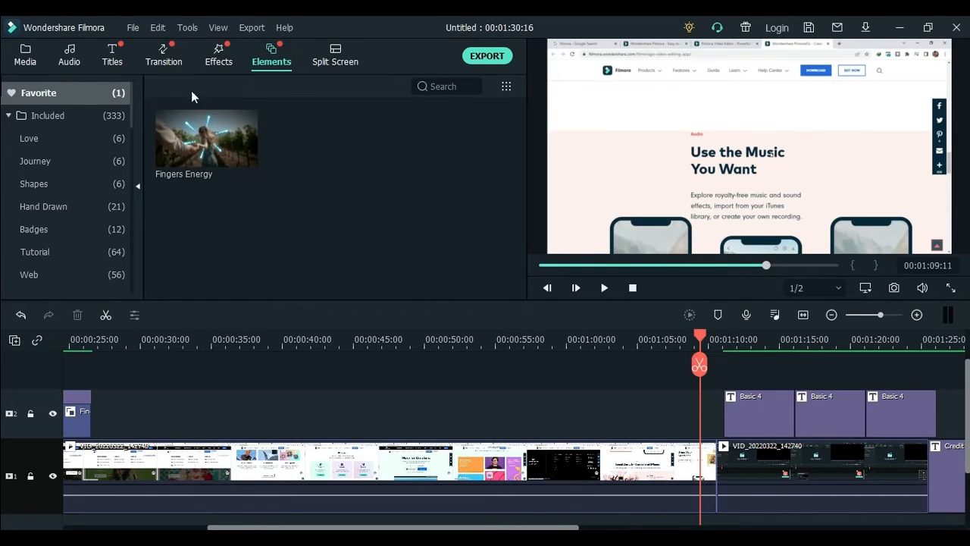
Preview the 3D transitions Box Turn 2 and Orb 1, and place Orb 1 on the cut between the two screen-recording clips
click(161, 60)
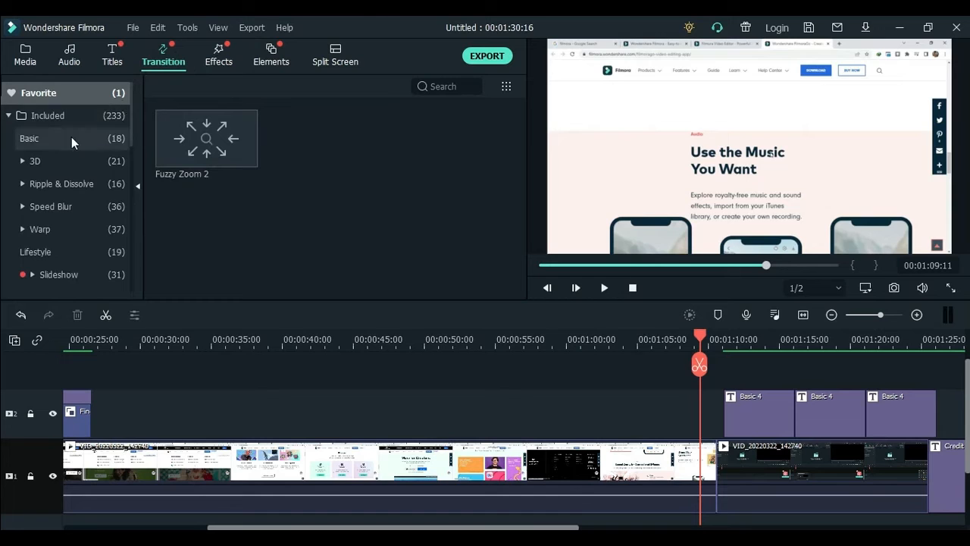
click(20, 162)
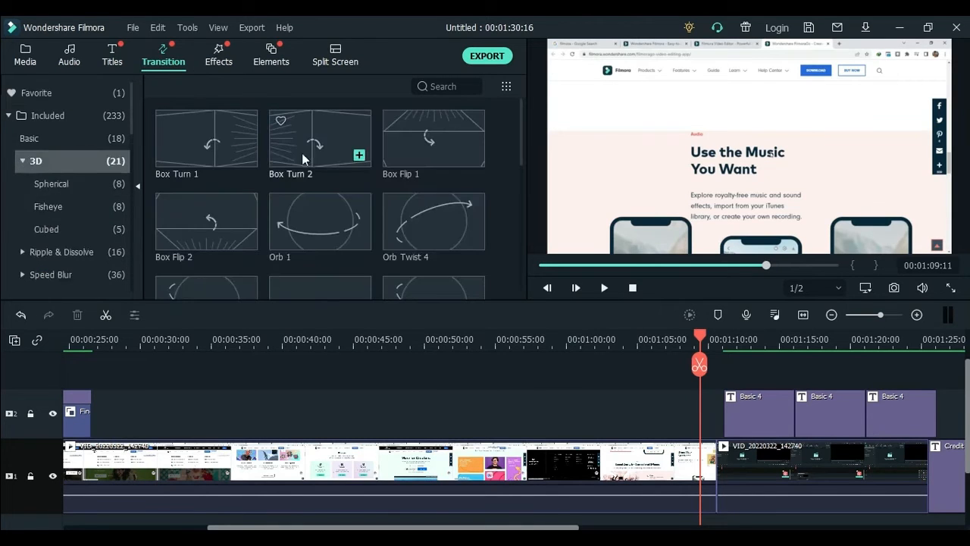
click(312, 152)
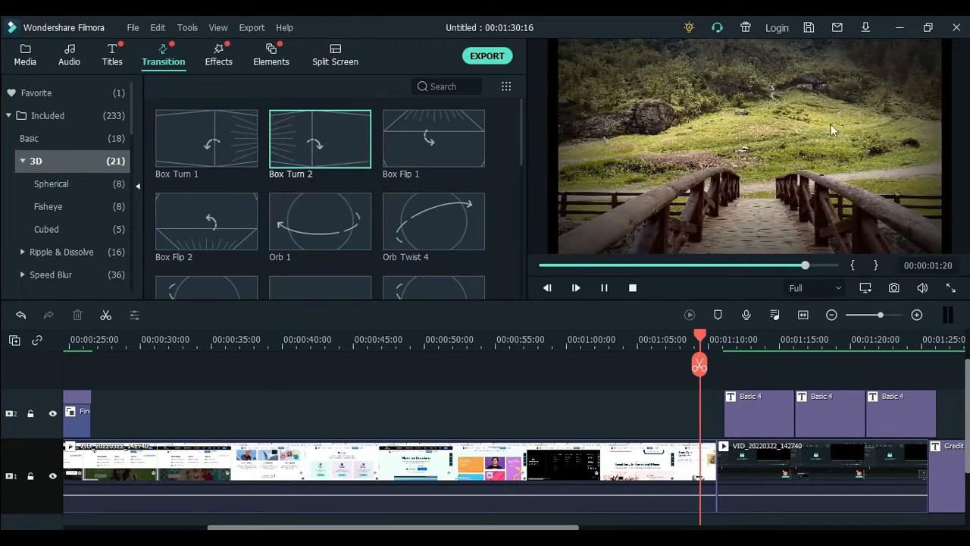
click(298, 231)
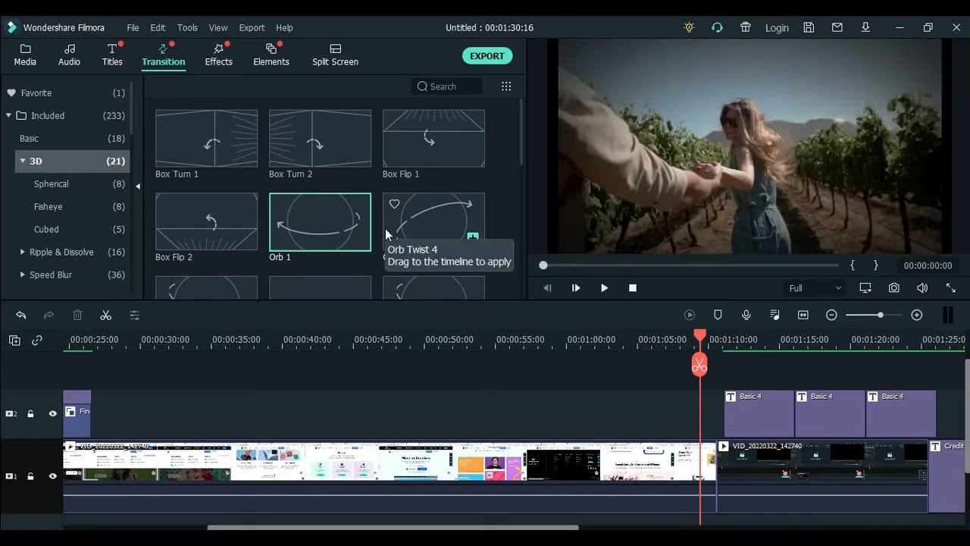
click(298, 232)
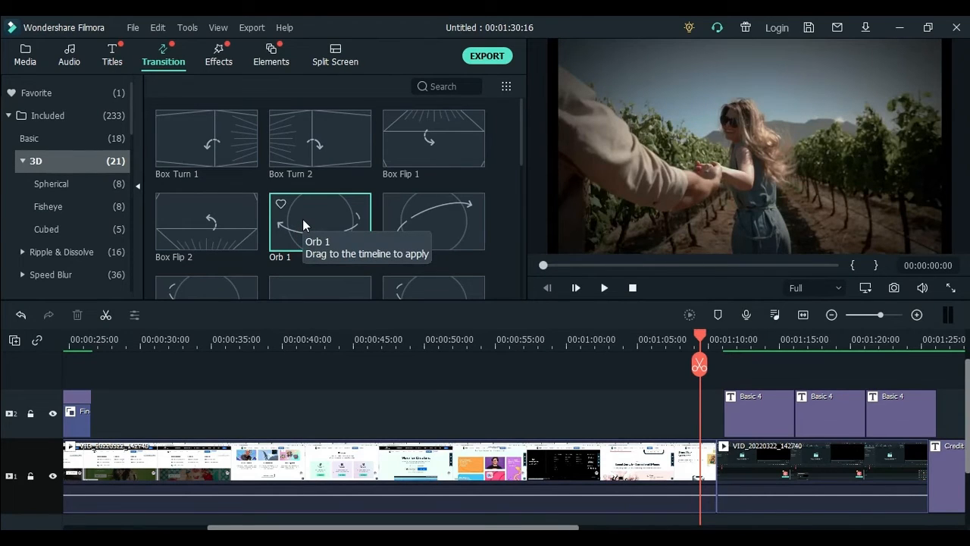
drag(313, 208, 690, 479)
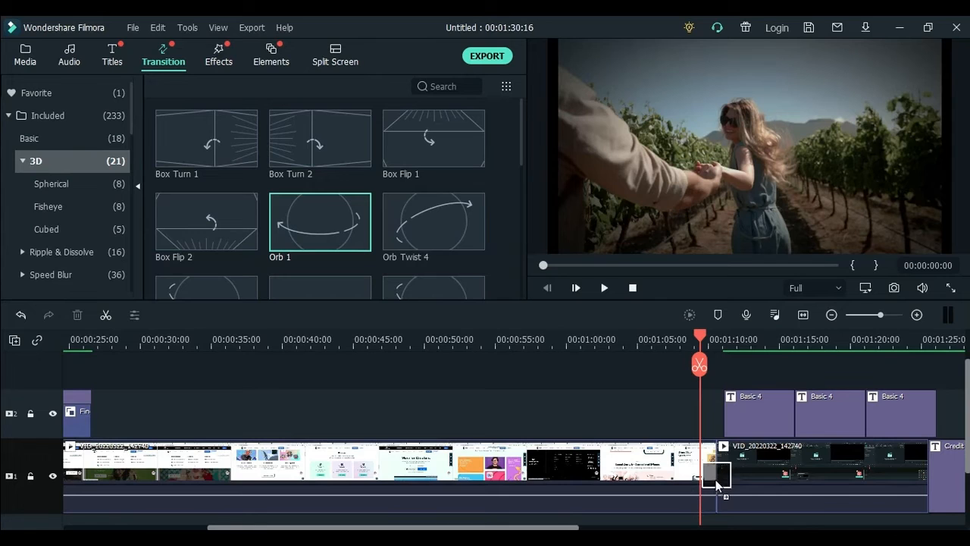
drag(715, 479, 716, 481)
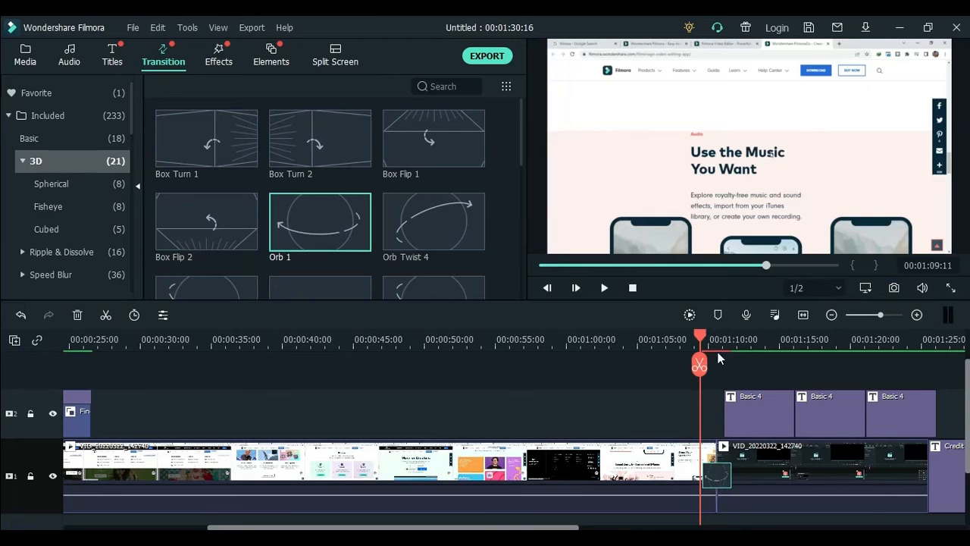
Play the timeline from 00:01:09:07 through the Orb 1 transition and look over the transition's editing options
click(698, 335)
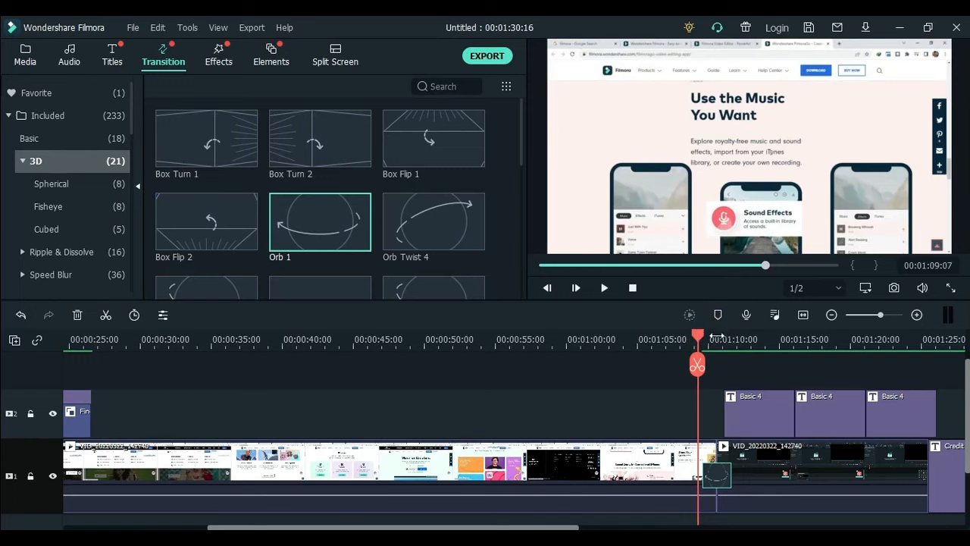
click(607, 287)
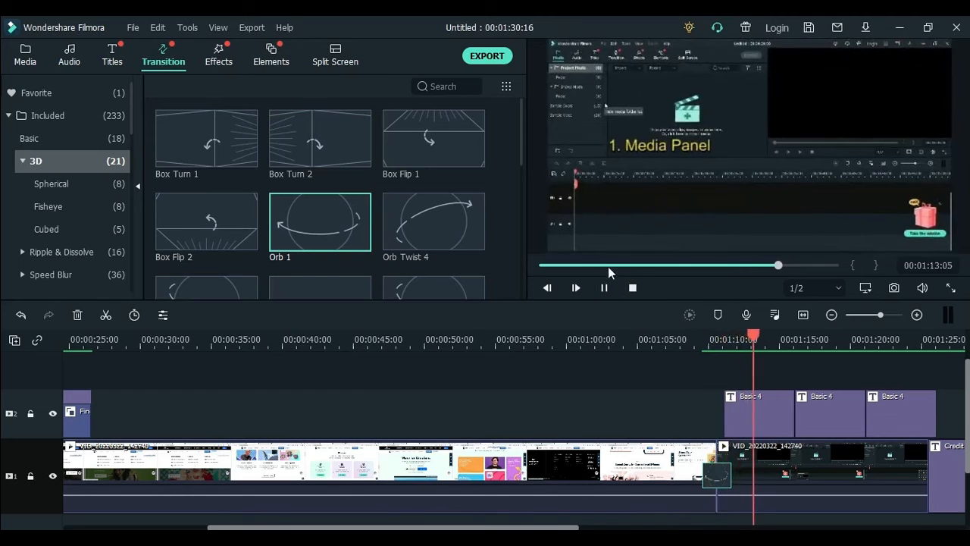
click(610, 286)
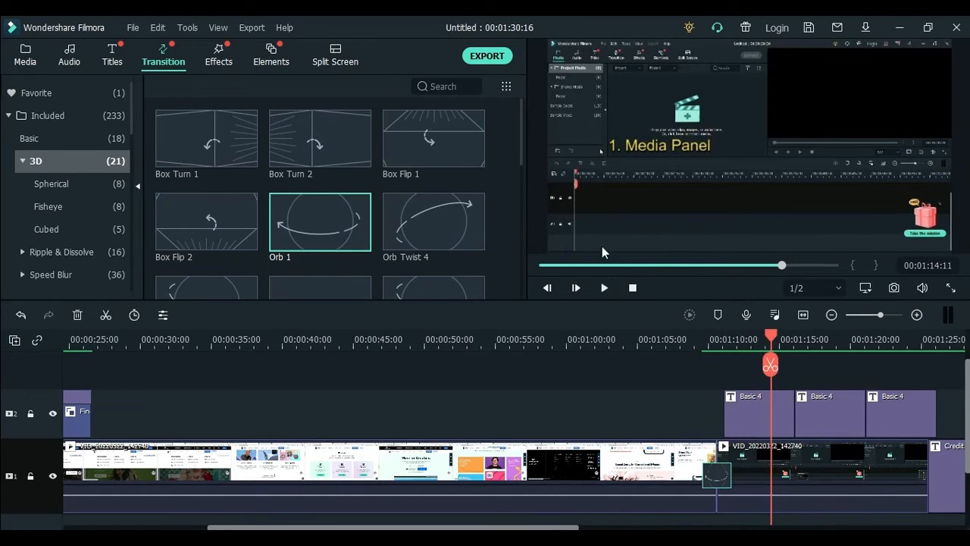
right_click(716, 479)
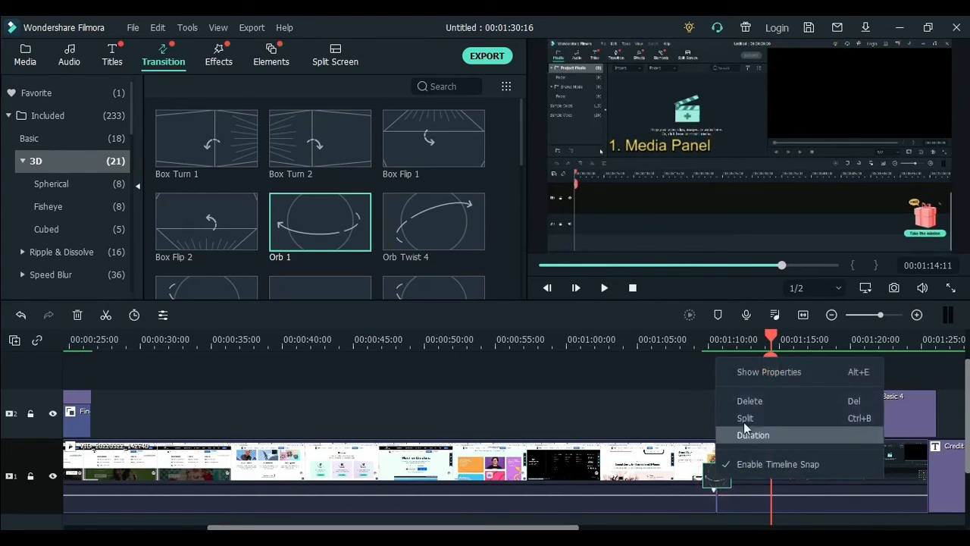
click(677, 397)
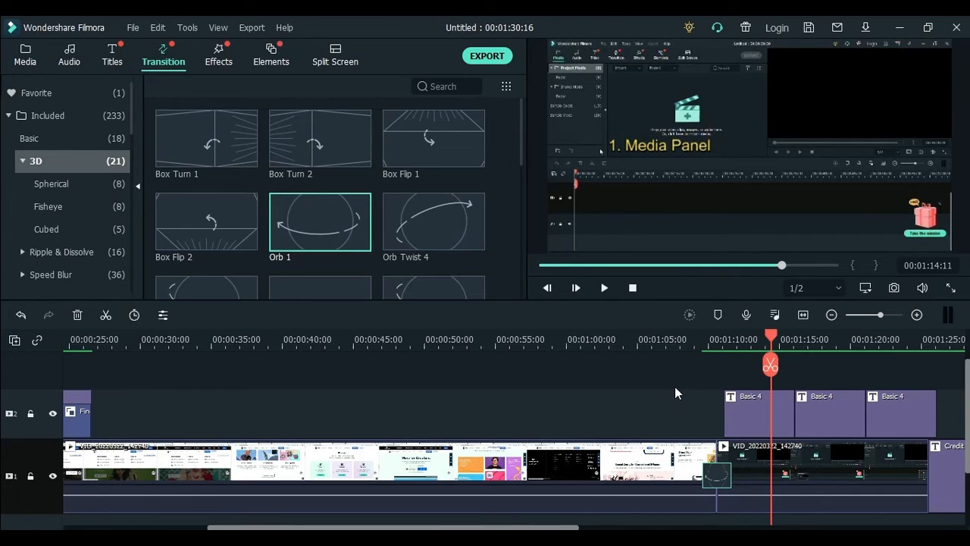
Set the playhead to 00:01:08:12 and select the Mouse click sound from the included Sound Effect audio category
drag(771, 333, 686, 342)
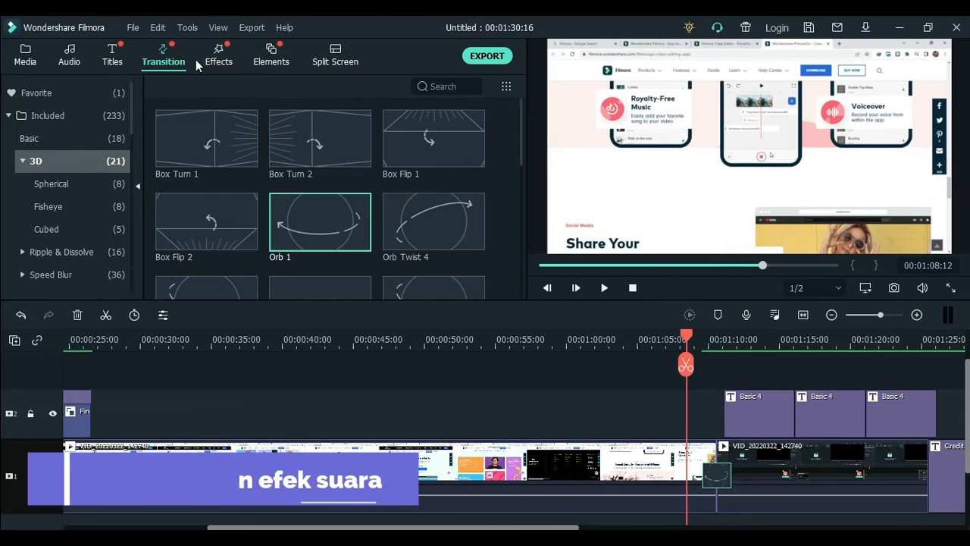
click(66, 56)
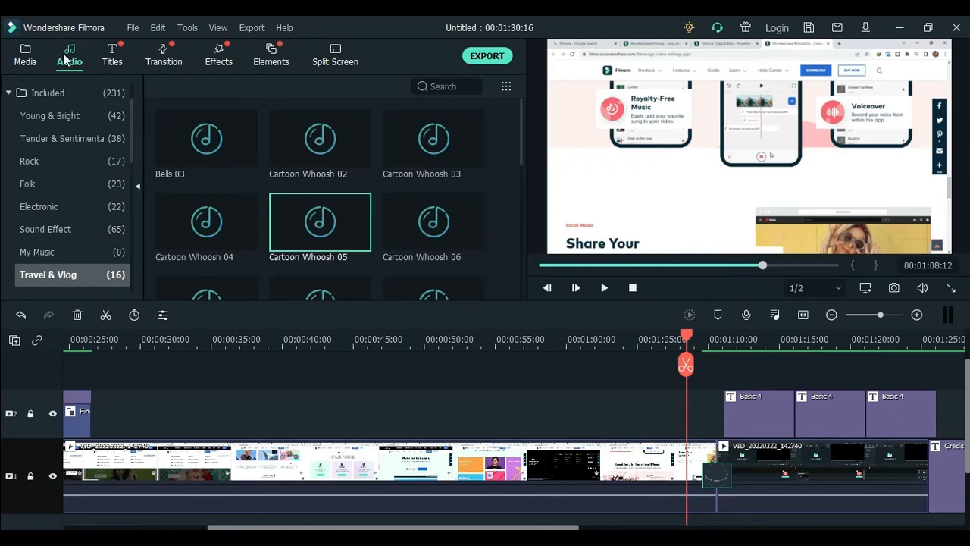
scroll(85, 170, down, 1)
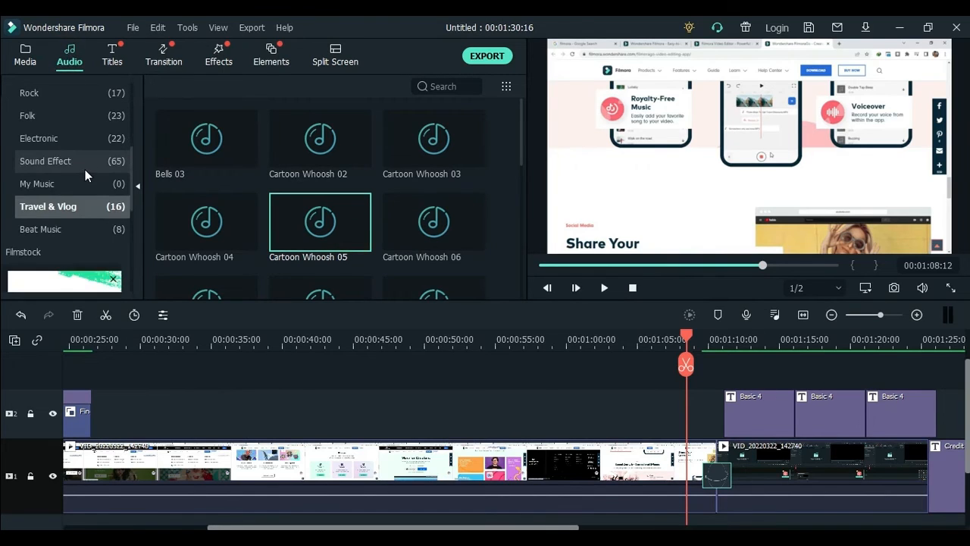
click(83, 162)
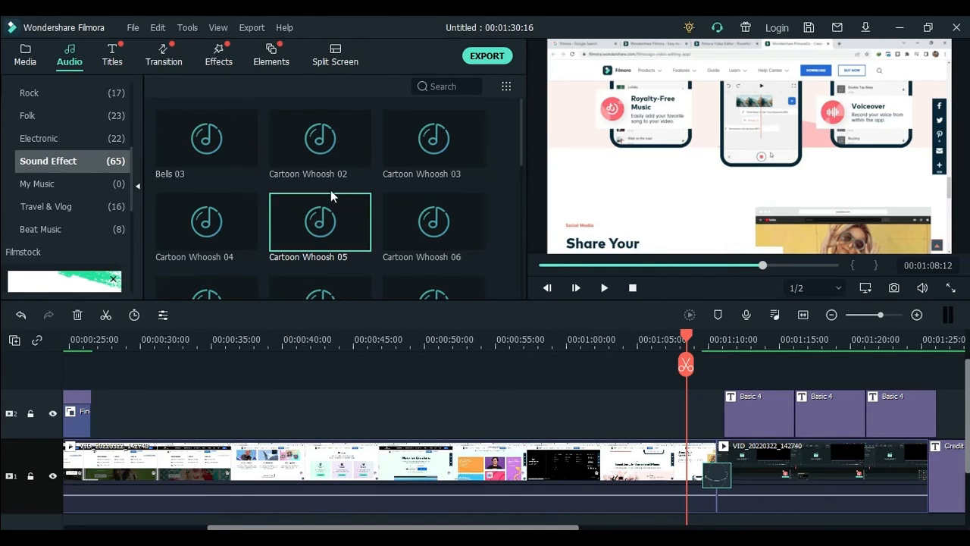
scroll(204, 193, down, 5)
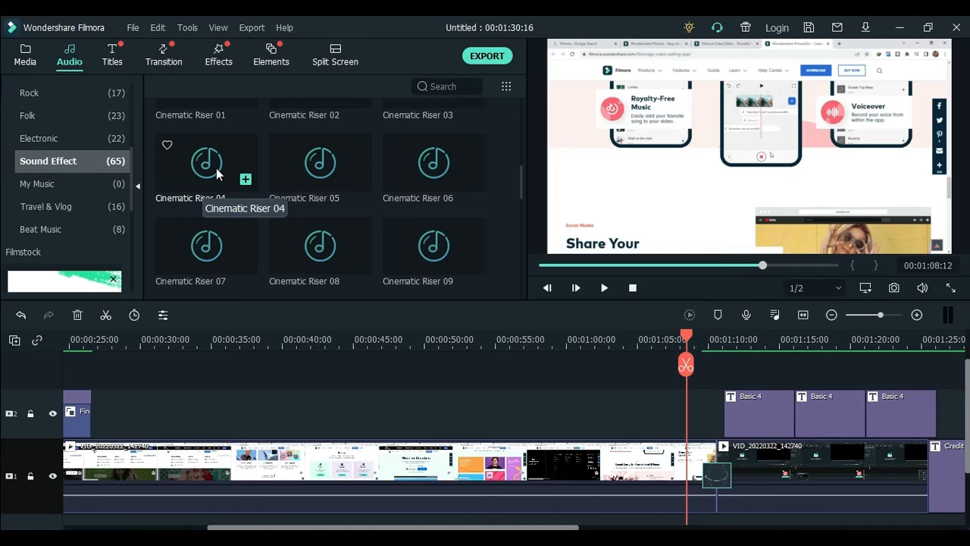
scroll(214, 169, down, 5)
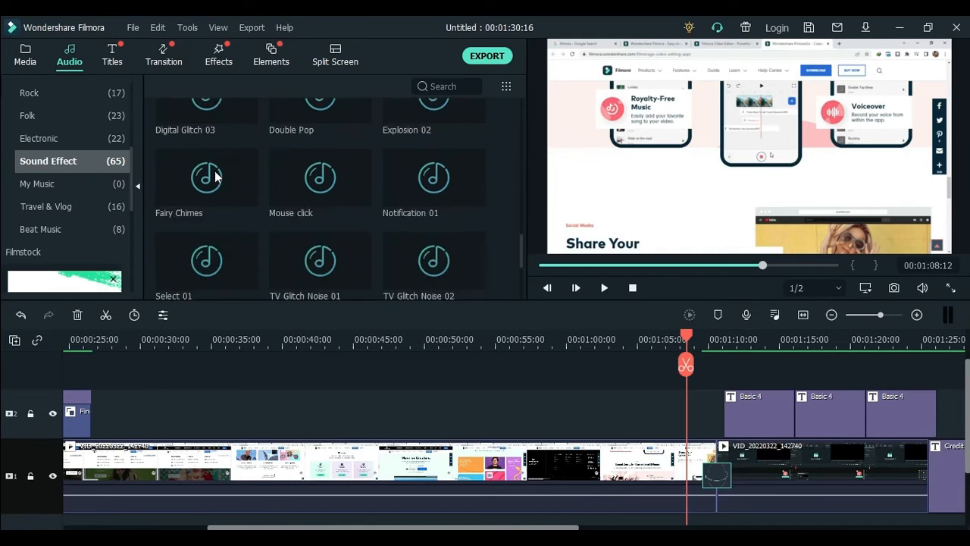
click(303, 187)
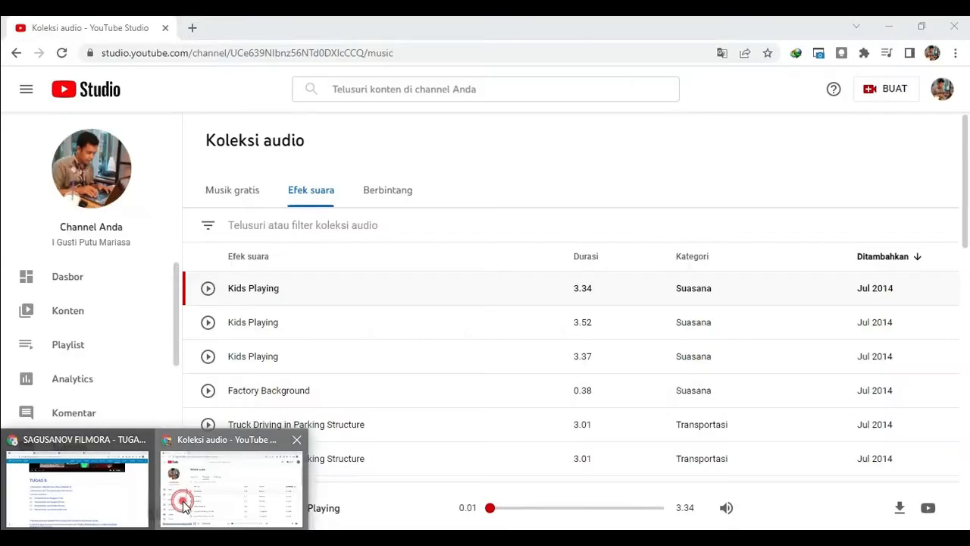
Switch to the YouTube Studio audio library and preview the 3.52 Kids Playing sound effect
click(186, 499)
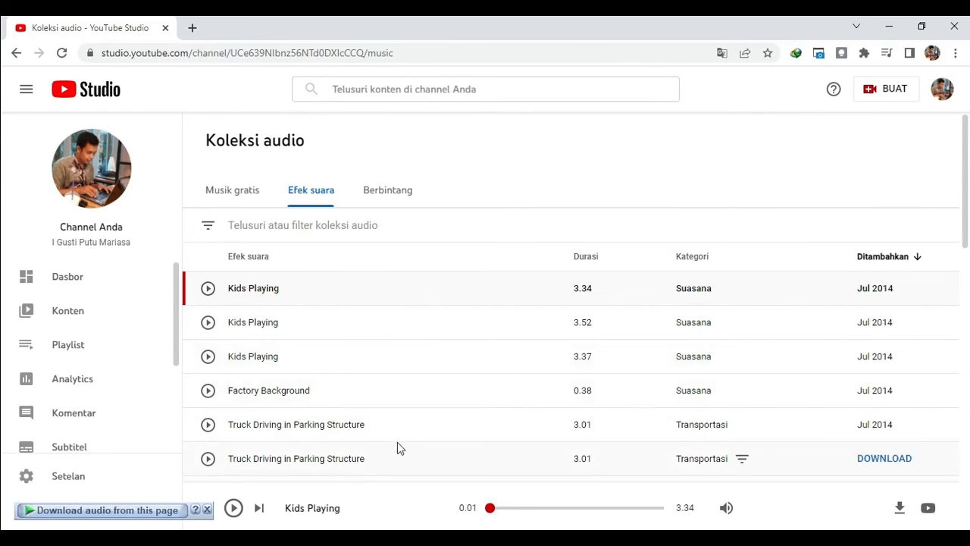
click(208, 322)
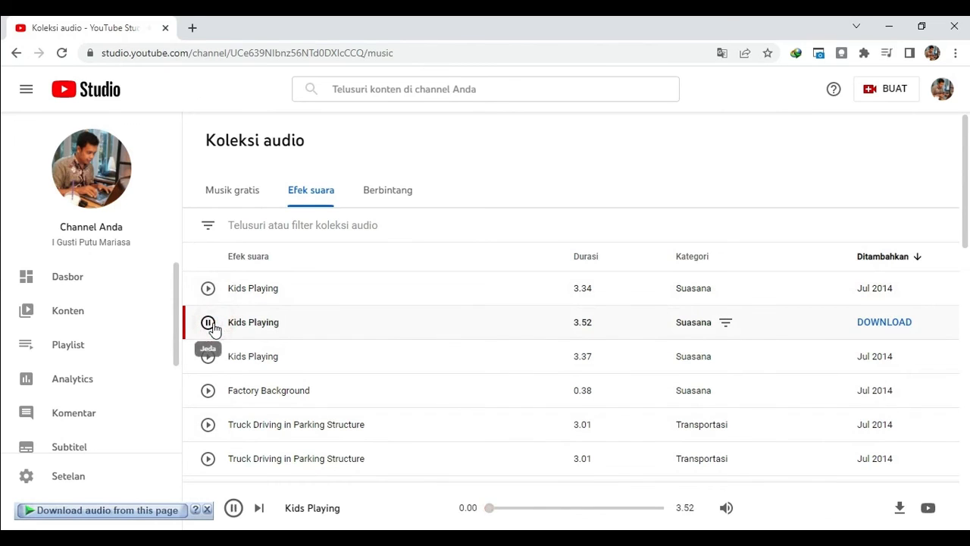
click(212, 324)
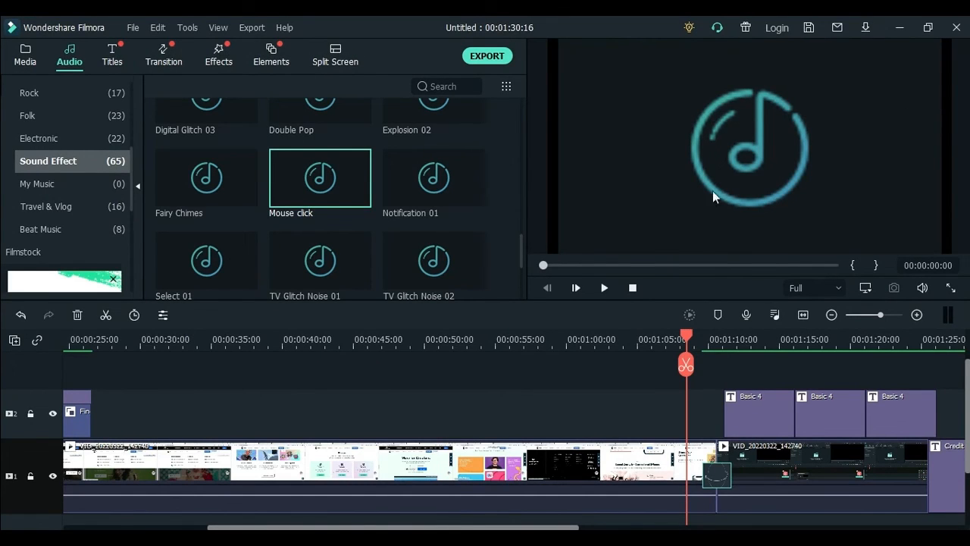
Back in Filmora, place the Mouse click sound effect on the first audio track at 00:01:08:06, just before the playhead
mouse_move(326, 170)
mouse_move(312, 176)
mouse_down()
mouse_move(624, 379)
mouse_move(682, 375)
mouse_move(675, 402)
mouse_up()
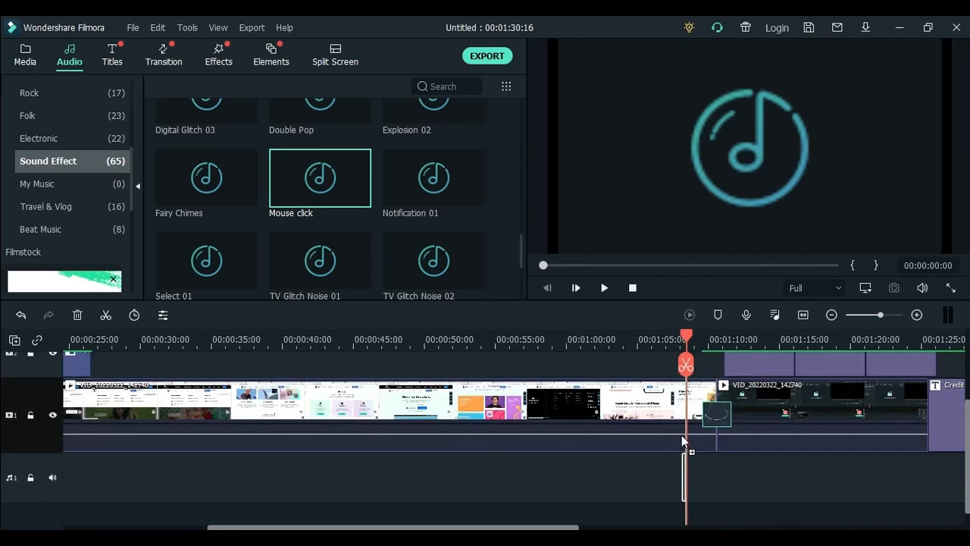
drag(682, 435, 682, 436)
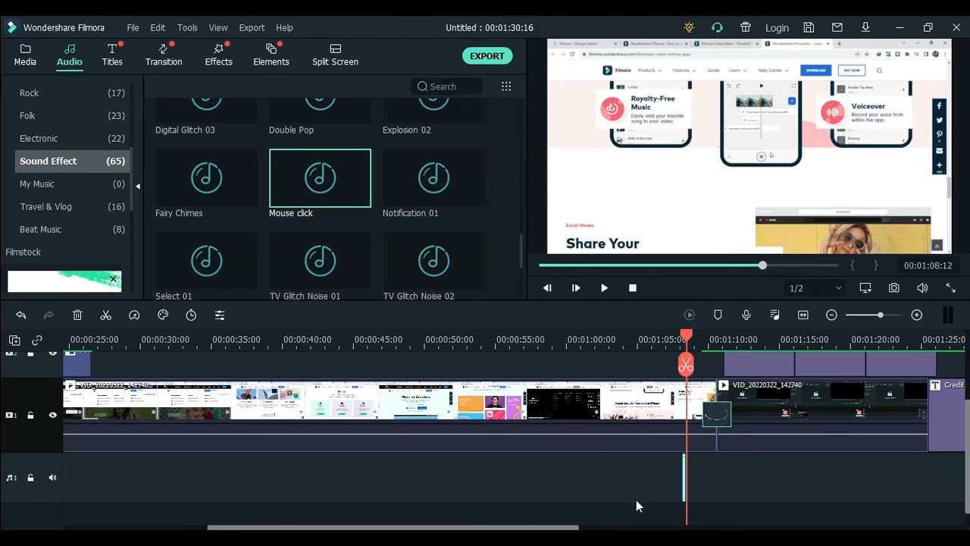
Play the timeline from 00:01:08:00 through the Mouse click sound to check it
scroll(635, 498, up, 3)
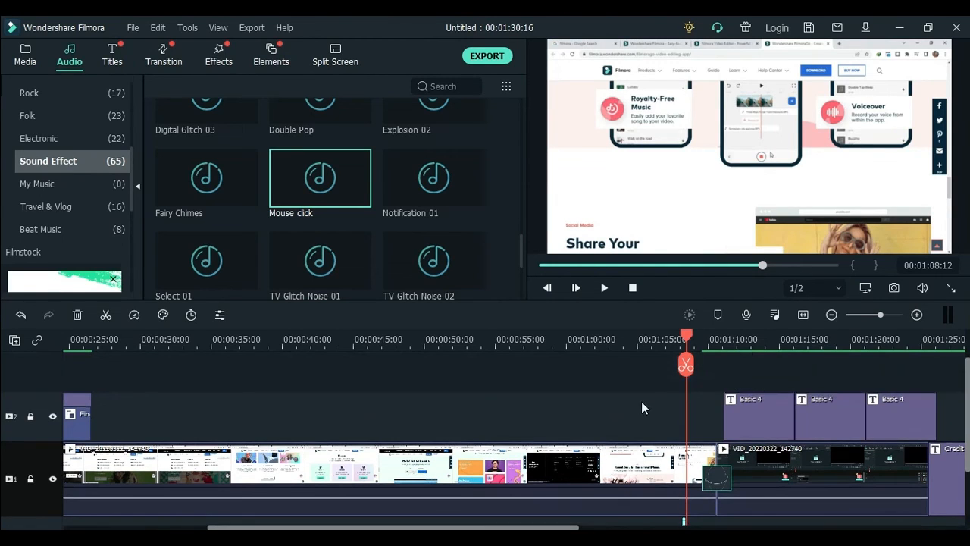
scroll(645, 402, down, 3)
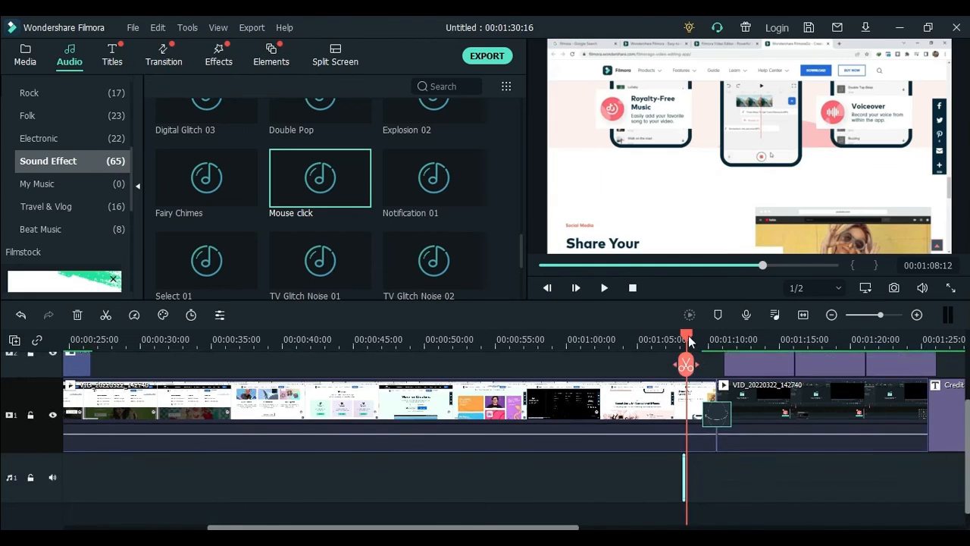
mouse_move(688, 335)
mouse_down()
mouse_move(669, 335)
mouse_move(680, 337)
mouse_up()
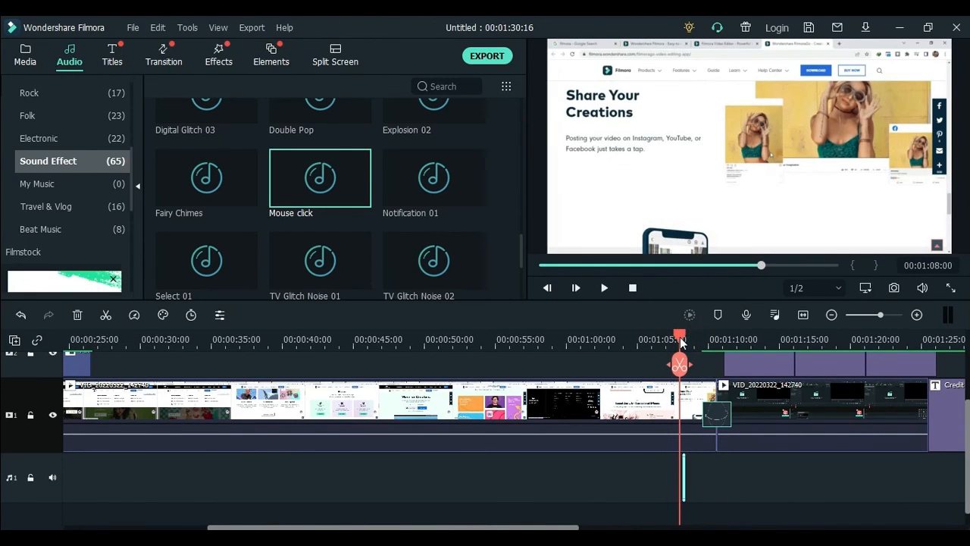
click(607, 289)
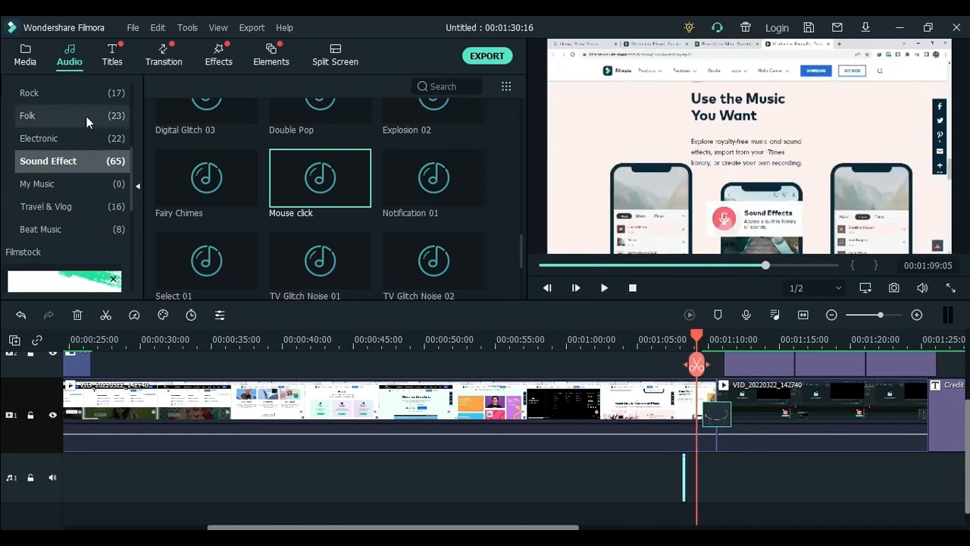
Show the project media and open the audio settings of the Mouse click clip on the first audio track
click(29, 59)
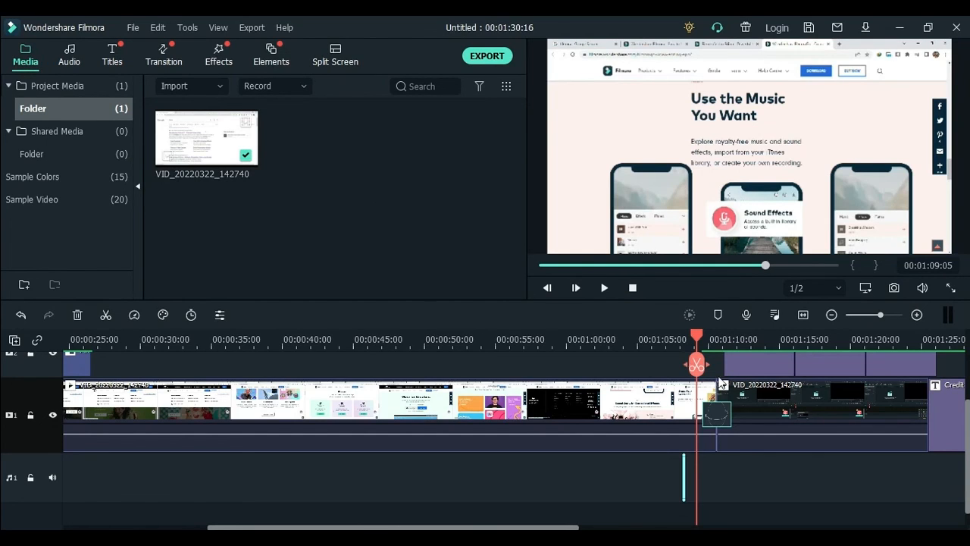
click(917, 315)
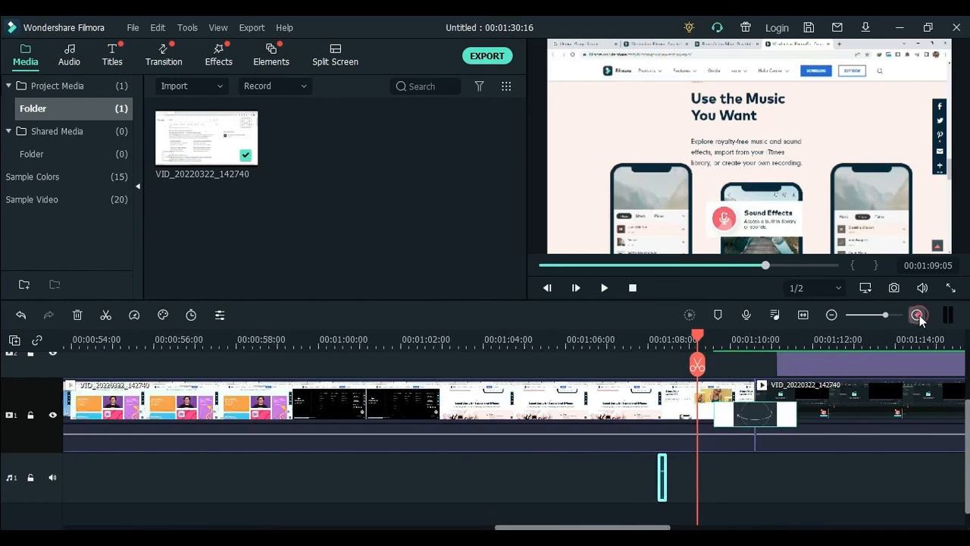
click(917, 314)
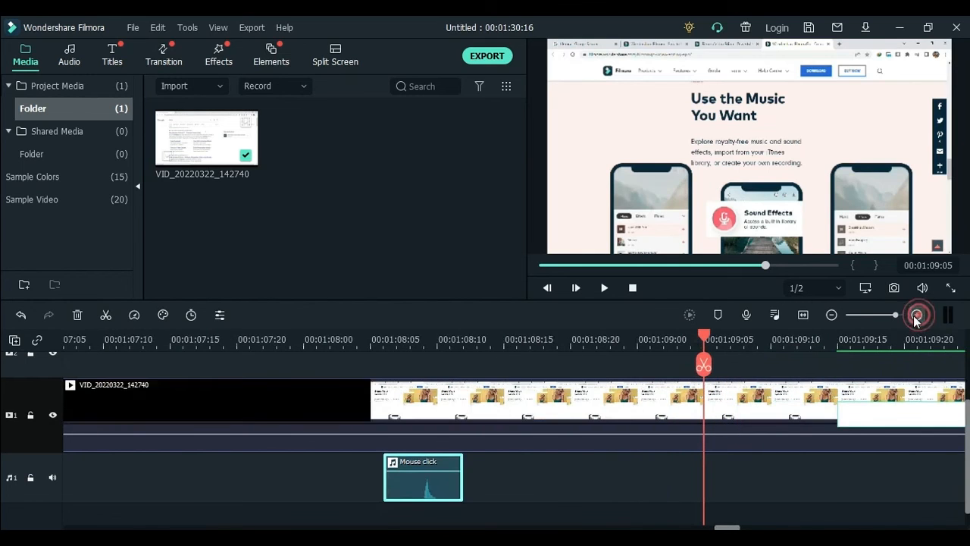
double_click(411, 478)
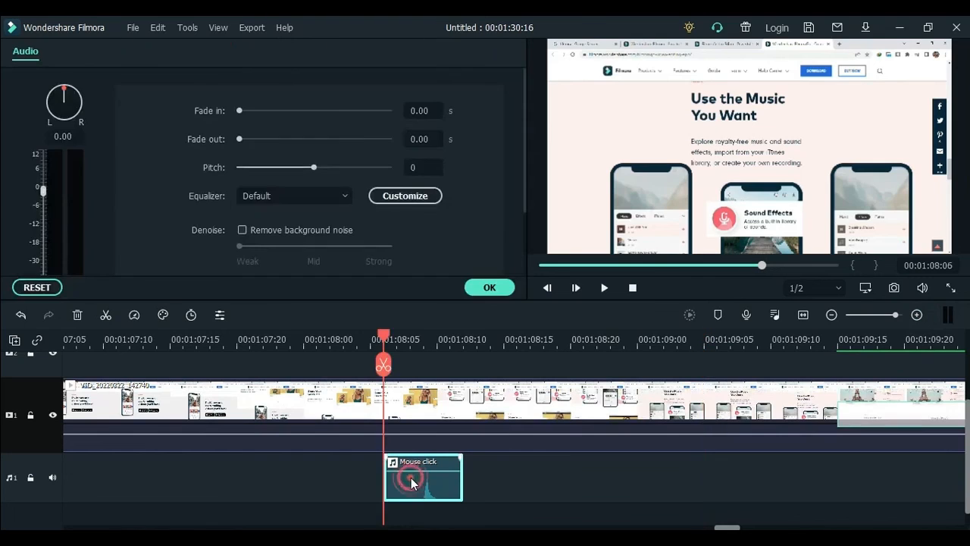